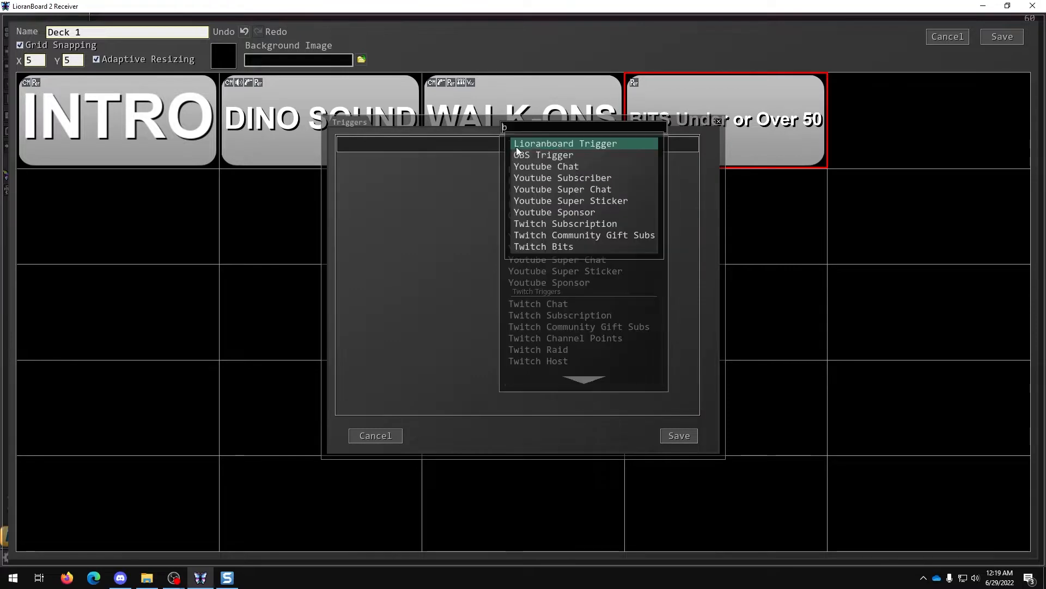
- Add a Twitch Bits trigger with minimum 1 and maximum 500000, and save the button's triggers
{"action": "key", "text": "Return"}
{"action": "type", "text": "00000"}
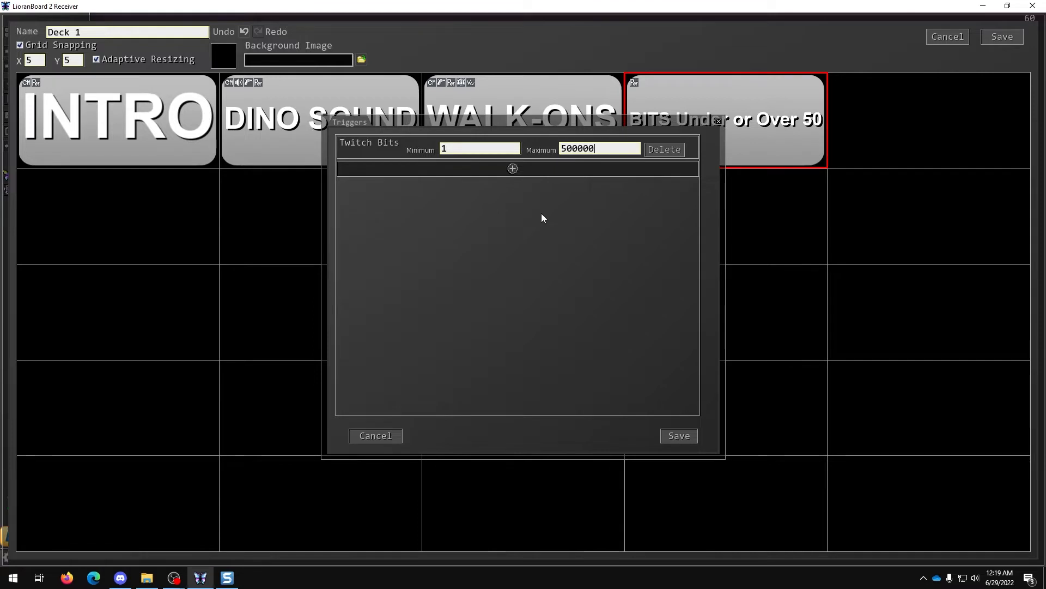
{"action": "left_click", "coordinate": [679, 436]}
- Enable Allow Queue in the settings of the "BITS Under or Over 50" button and save them
{"action": "right_click", "coordinate": [724, 119]}
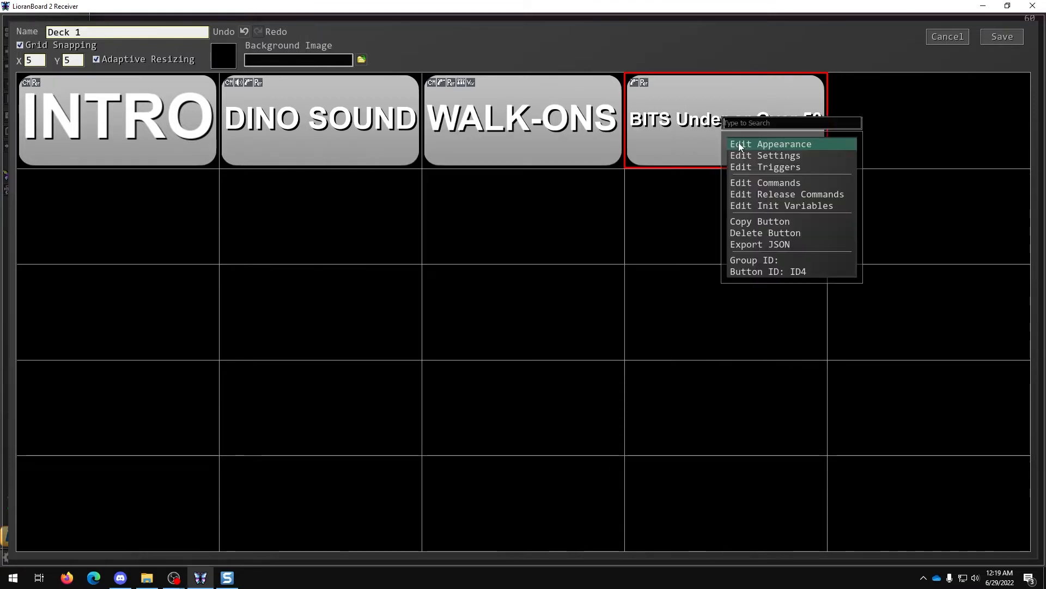
{"action": "left_click", "coordinate": [740, 157]}
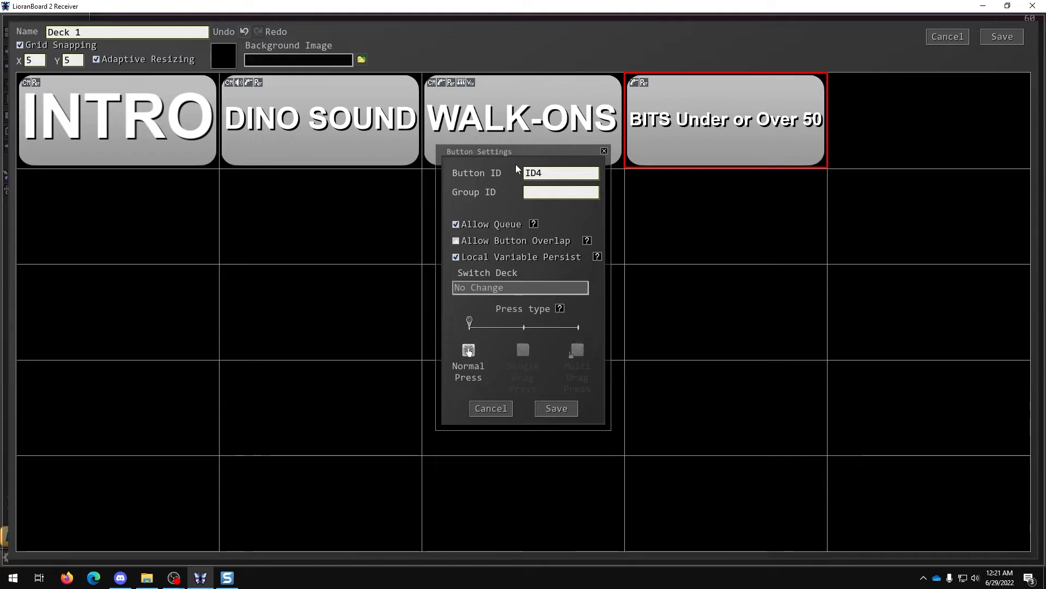
{"action": "left_click", "coordinate": [562, 412]}
- In the button's commands, add a Trigger Pull Data command that stores the Twitch Bits amount in the variable cheer_amount
{"action": "right_click", "coordinate": [766, 113]}
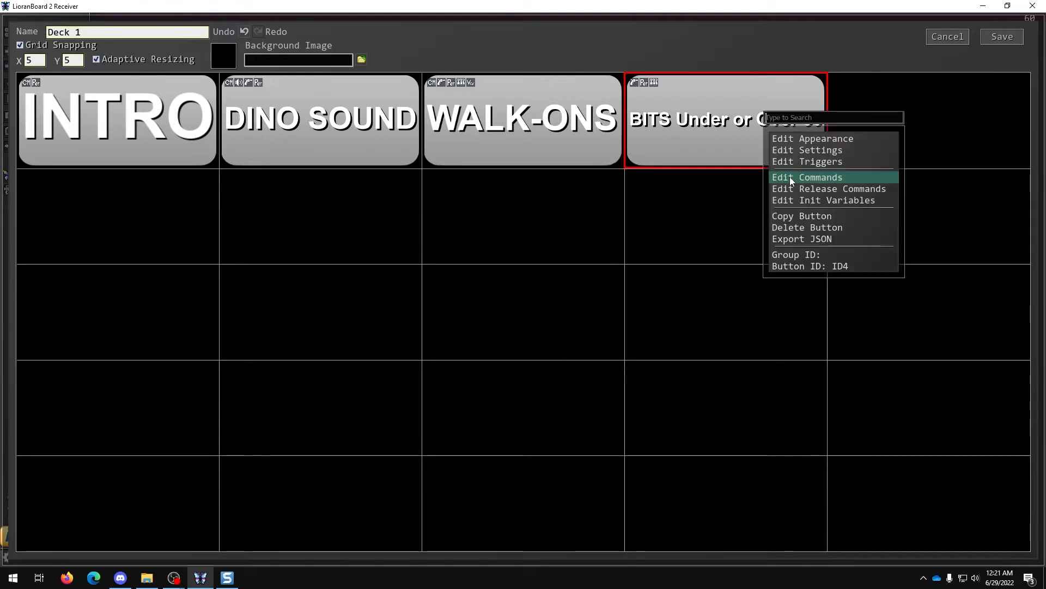
{"action": "left_click", "coordinate": [790, 176]}
{"action": "left_click", "coordinate": [533, 85]}
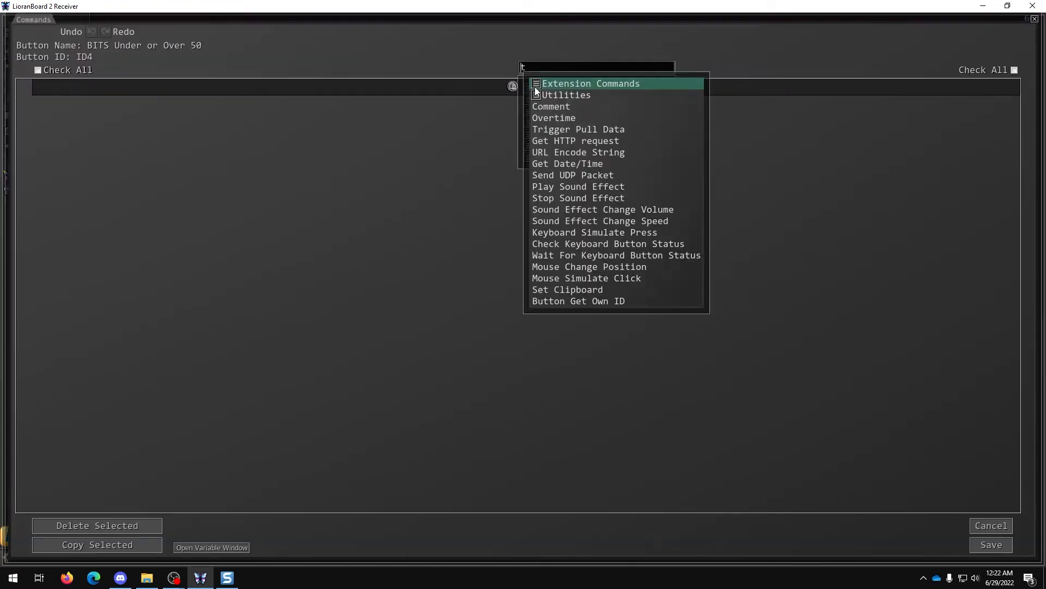
{"action": "type", "text": "tri"}
{"action": "left_click", "coordinate": [535, 86]}
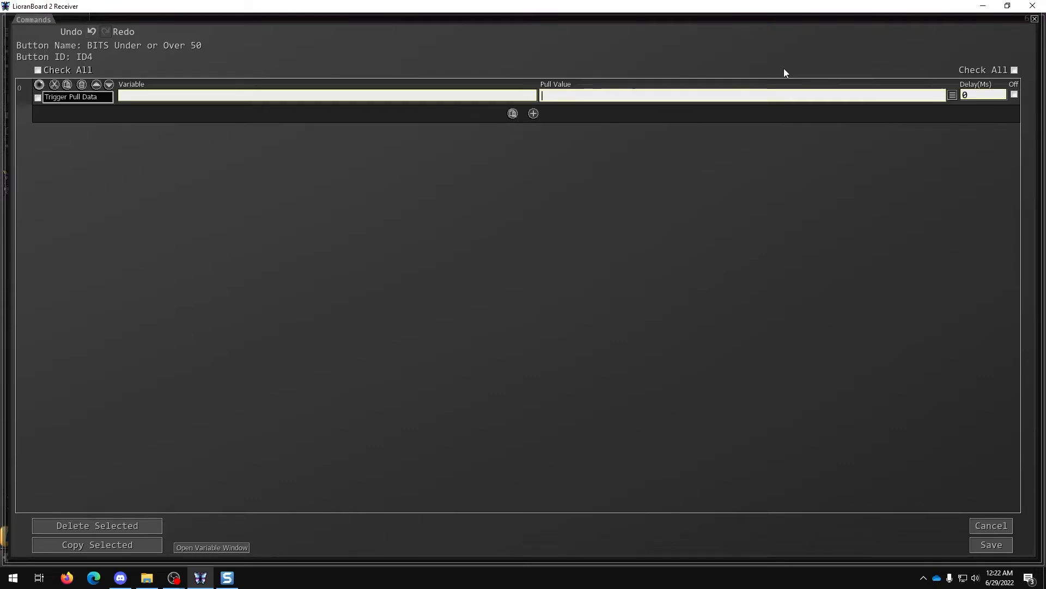
{"action": "left_click", "coordinate": [952, 95]}
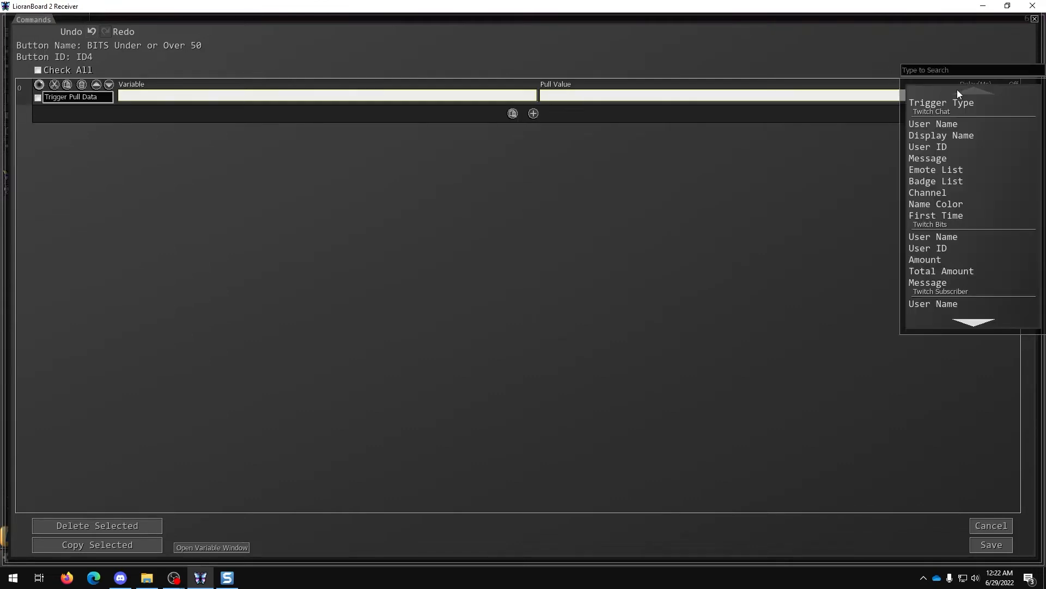
{"action": "left_click", "coordinate": [946, 261]}
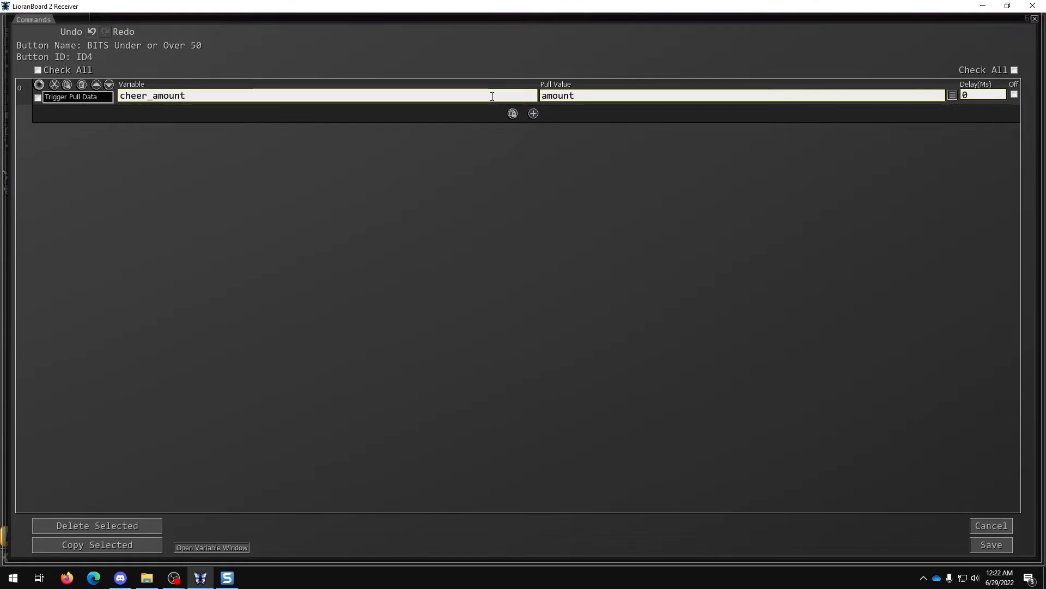
- Add an If Statement below the pull command that checks whether cheer_amount >= 50
{"action": "left_click", "coordinate": [530, 113]}
{"action": "type", "text": "if"}
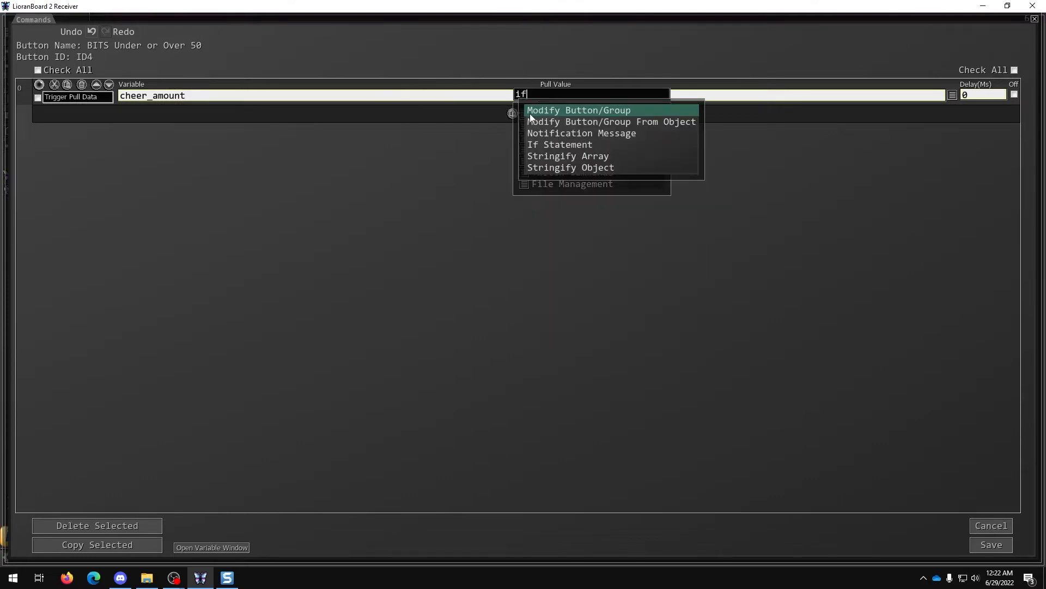
{"action": "left_click", "coordinate": [545, 145]}
{"action": "left_click", "coordinate": [400, 128]}
{"action": "type", "text": "c"}
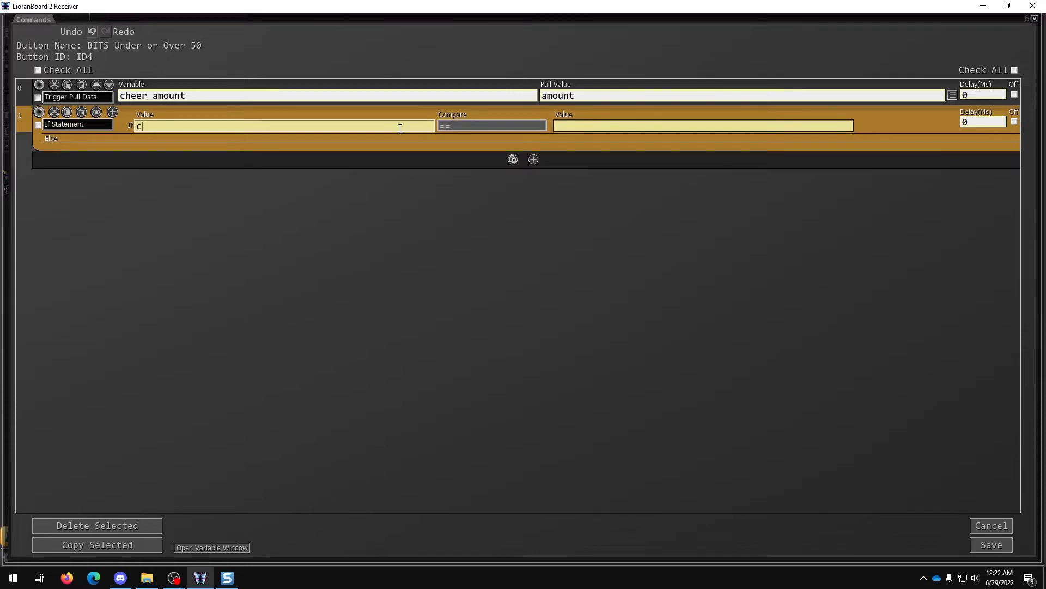
{"action": "type", "text": "heer_amount"}
{"action": "left_click", "coordinate": [459, 127]}
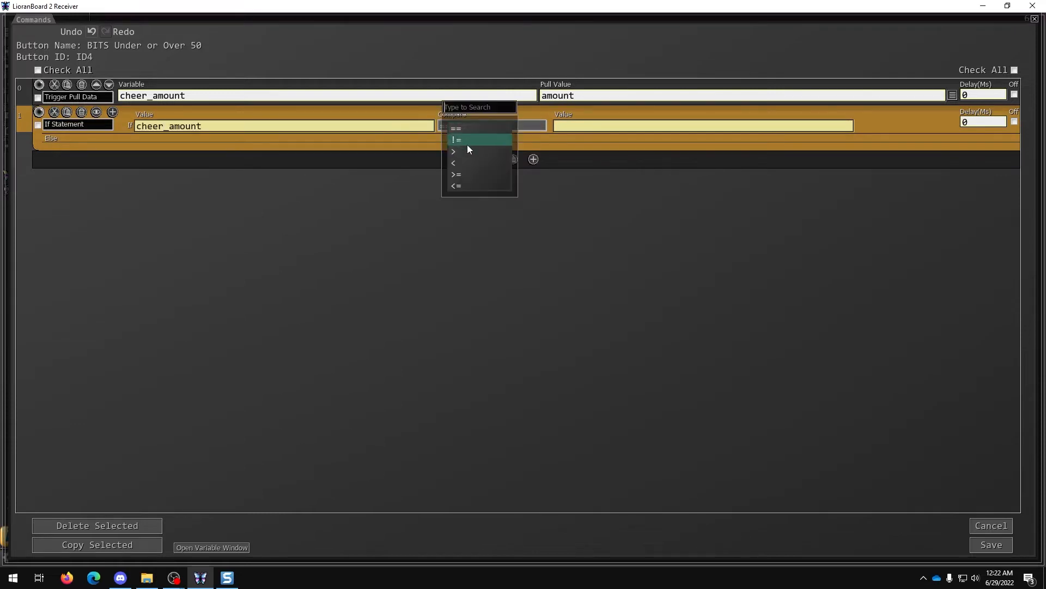
{"action": "left_click", "coordinate": [469, 173]}
{"action": "left_click", "coordinate": [581, 126]}
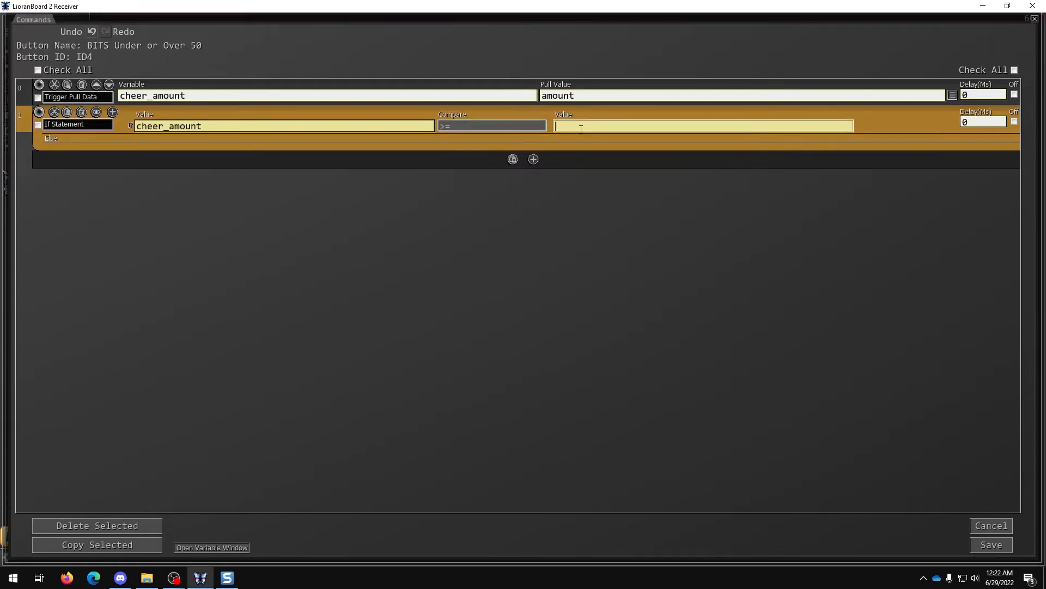
{"action": "type", "text": "50"}
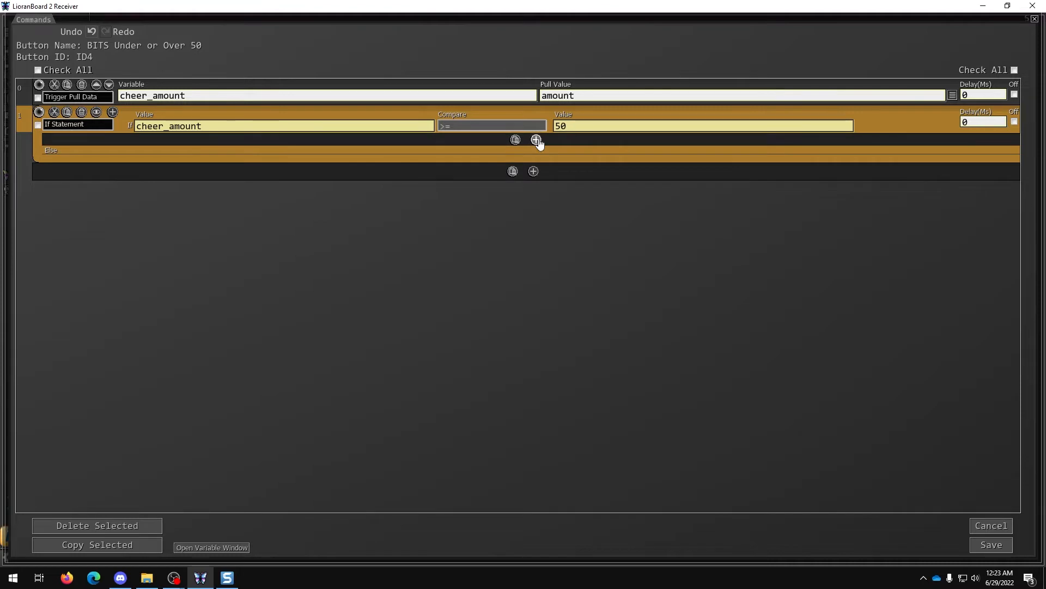
- Nest a Switch Statement on cheer_amount inside the If branch
{"action": "left_click", "coordinate": [536, 140]}
{"action": "type", "text": "switch"}
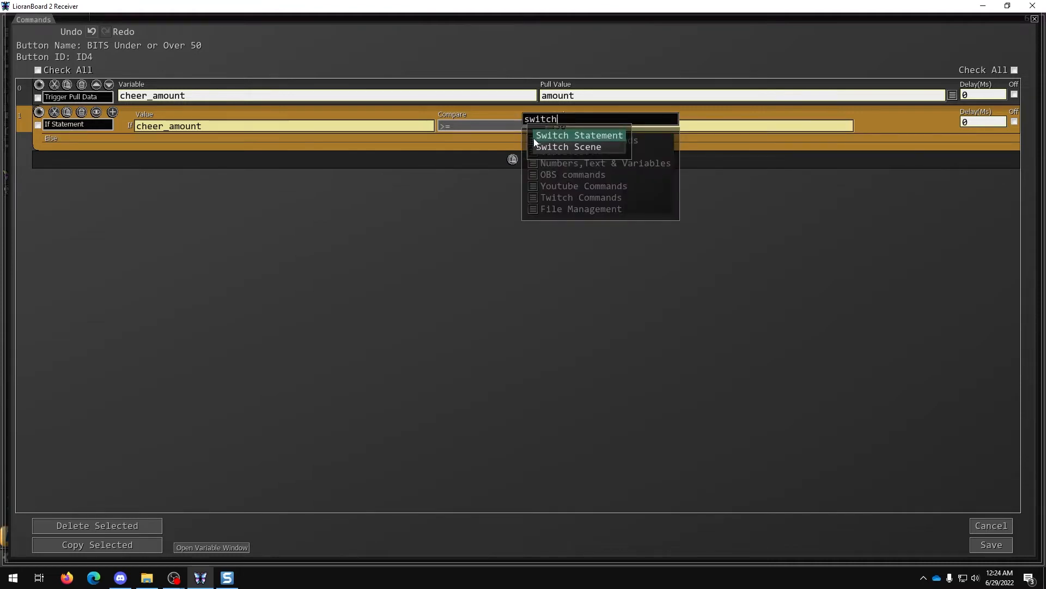
{"action": "left_click", "coordinate": [547, 137]}
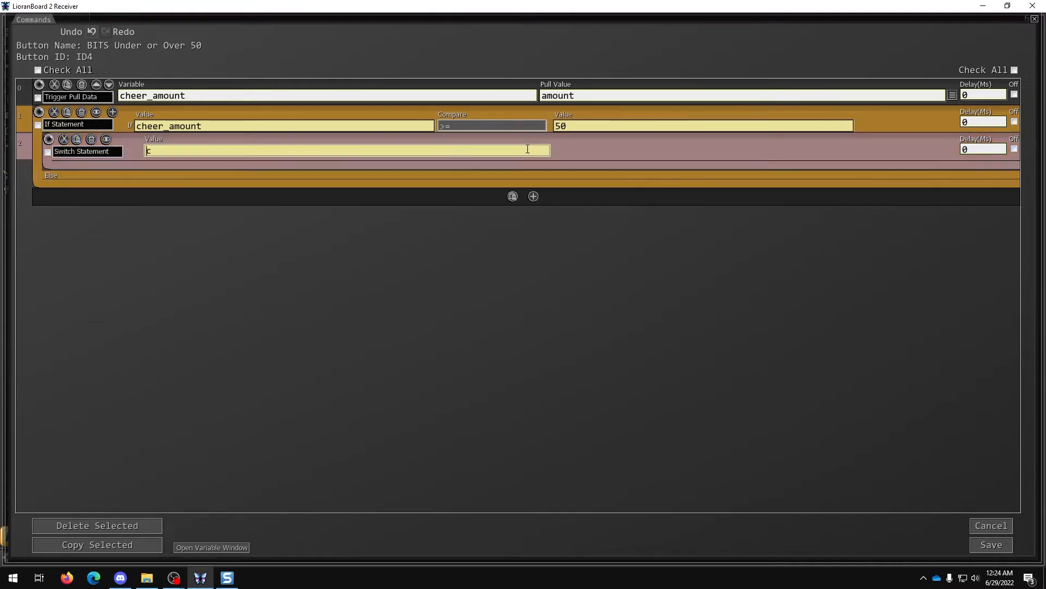
{"action": "left_click", "coordinate": [528, 149]}
{"action": "type", "text": "cheer_amount"}
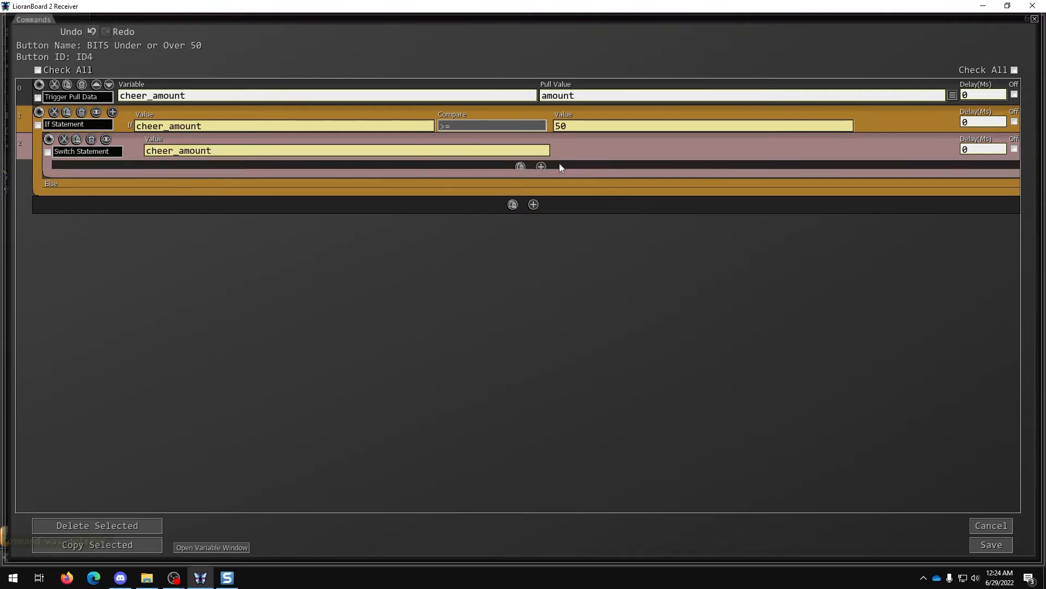
- Add three Case Statements inside the switch with the values 69, 420 and default
{"action": "left_click", "coordinate": [541, 167]}
{"action": "type", "text": "case"}
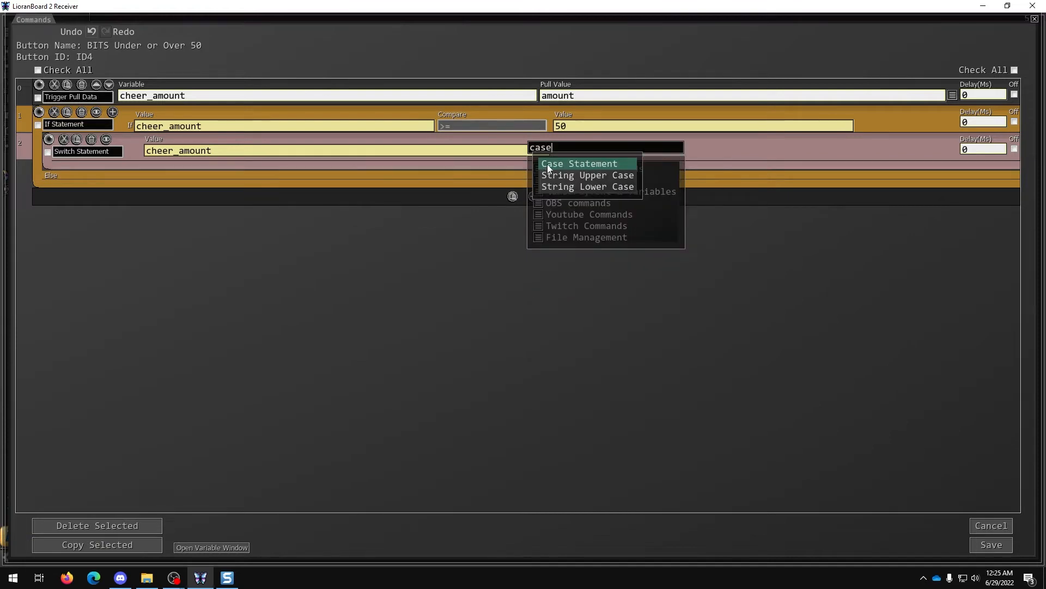
{"action": "left_click", "coordinate": [547, 163]}
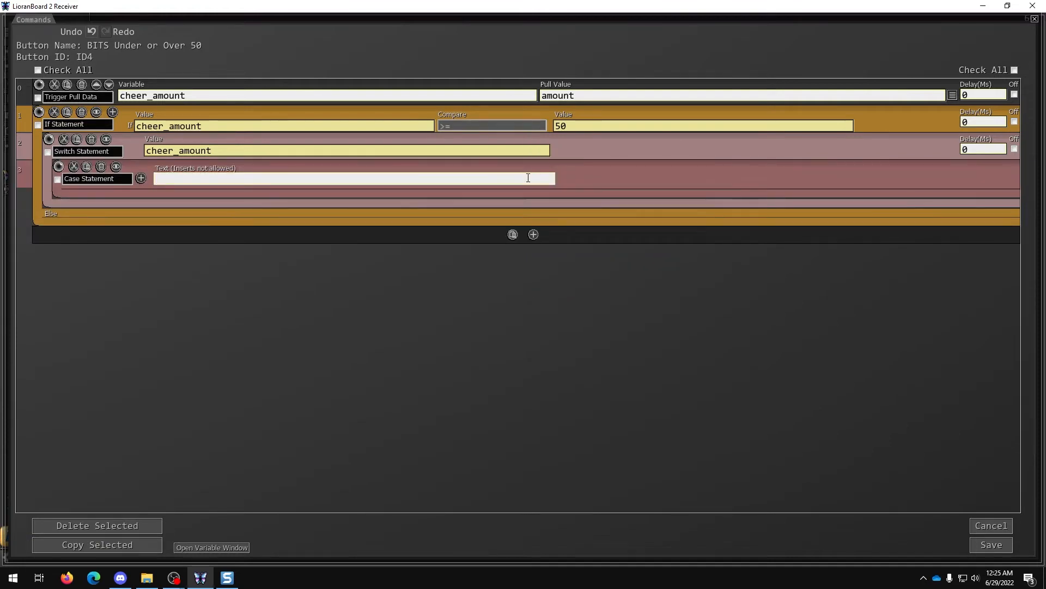
{"action": "type", "text": "69"}
{"action": "type", "text": "42"}
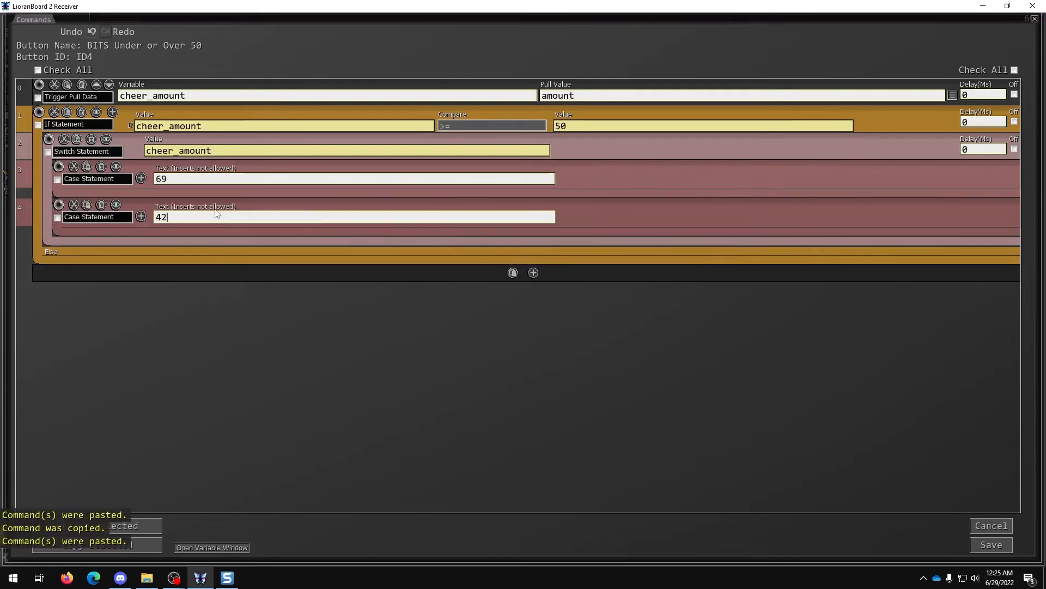
{"action": "type", "text": "0"}
{"action": "type", "text": "defa"}
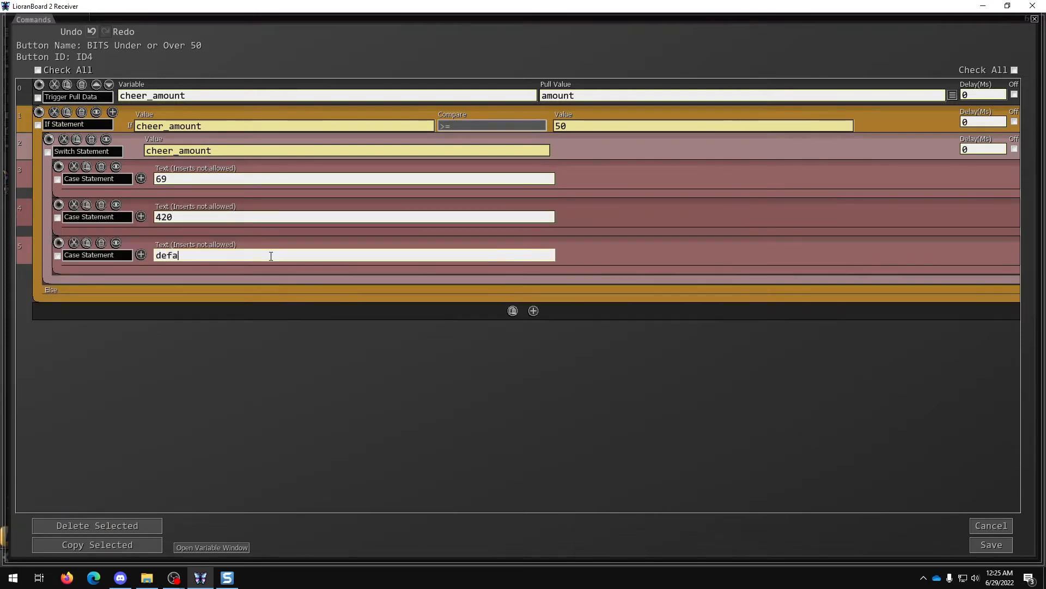
{"action": "type", "text": "ult"}
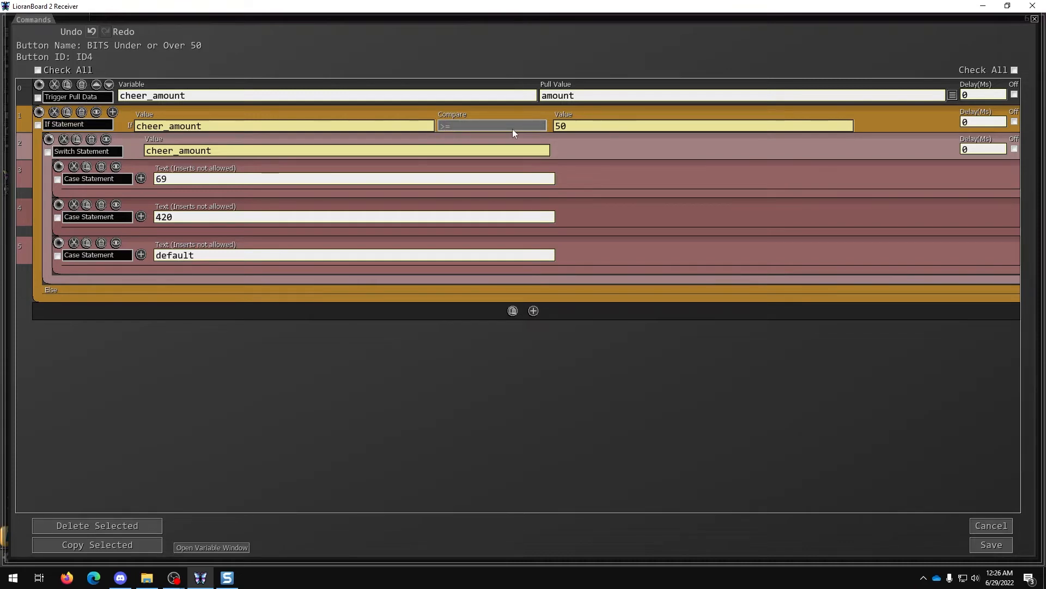
- Copy the whole Switch Statement with its cases into the Else branch
{"action": "left_click", "coordinate": [108, 297]}
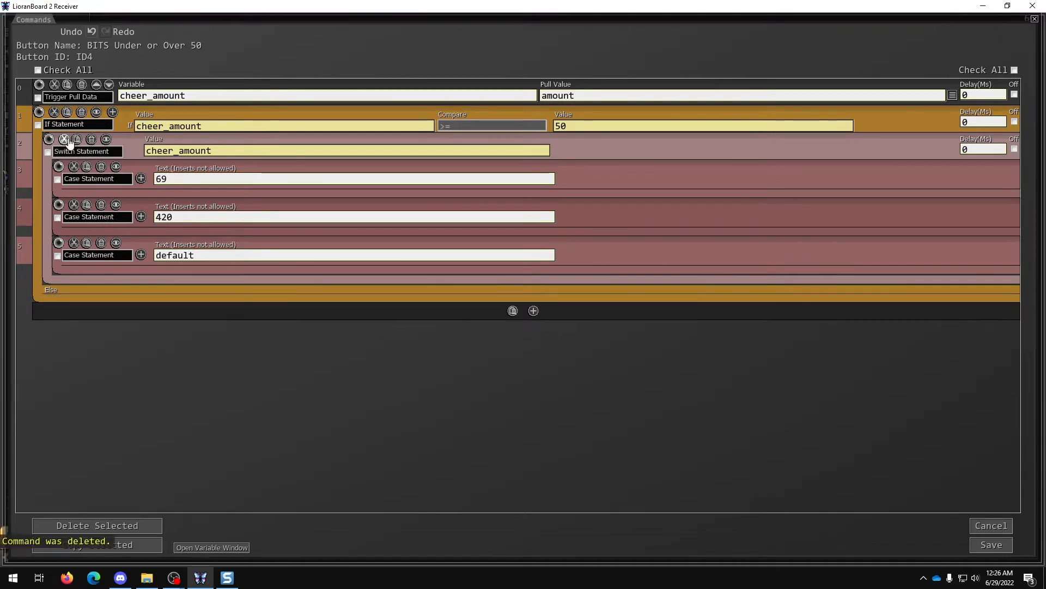
{"action": "left_click", "coordinate": [64, 141]}
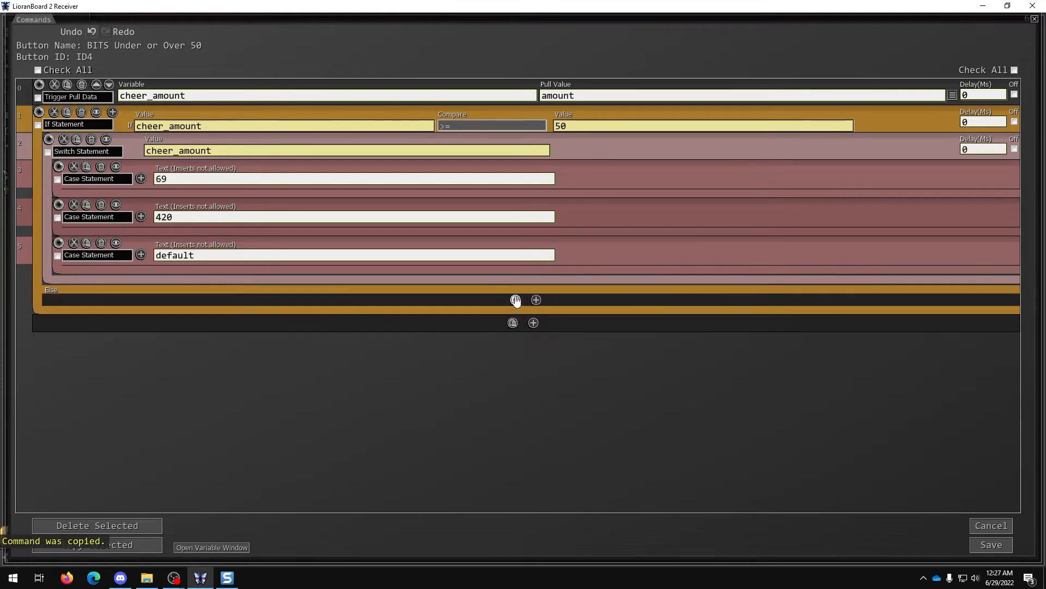
{"action": "left_click", "coordinate": [515, 300]}
- Set the first two cases of the Else branch's switch to 13 and 42
{"action": "left_click", "coordinate": [327, 339]}
{"action": "type", "text": "13"}
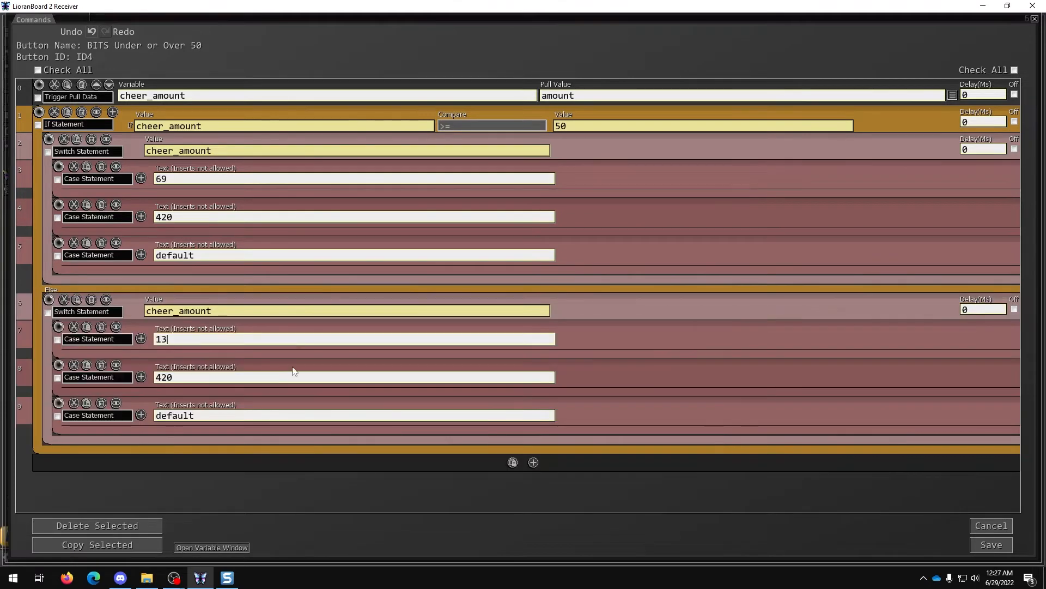
{"action": "left_click", "coordinate": [204, 377]}
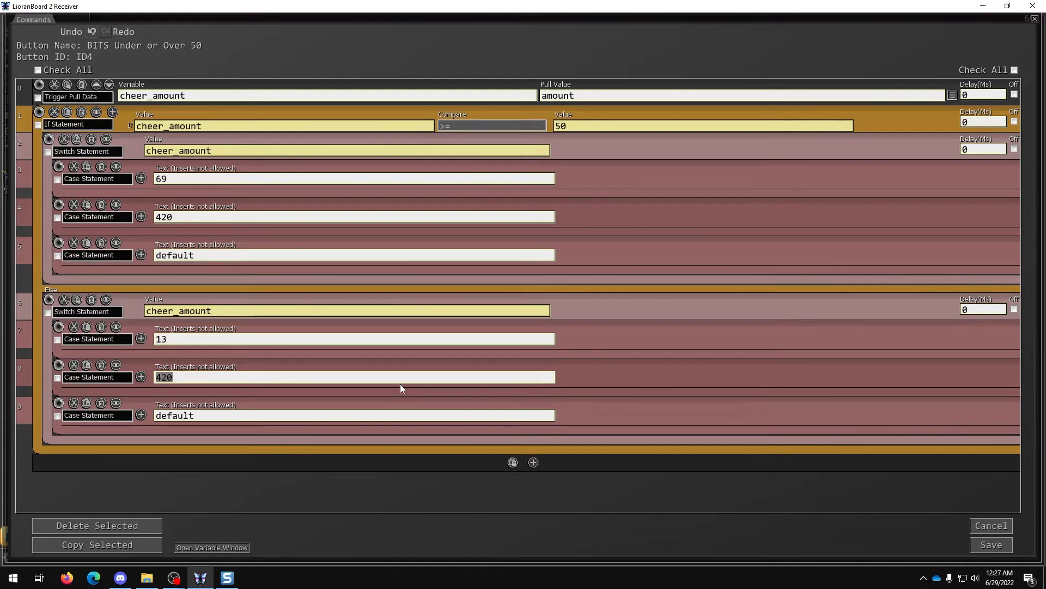
{"action": "type", "text": "42"}
{"action": "left_click", "coordinate": [199, 416]}
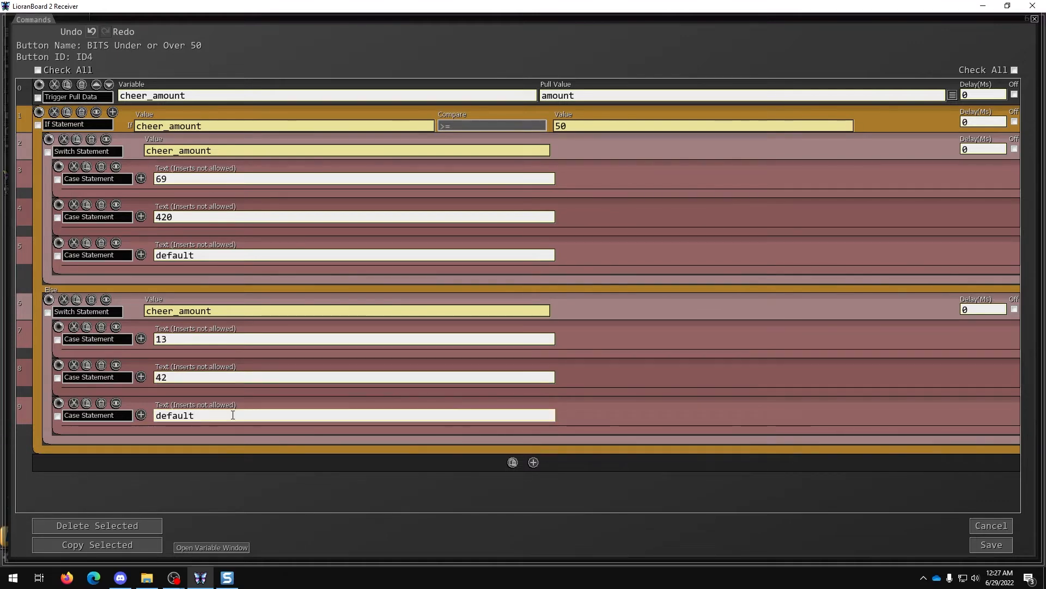
{"action": "left_click", "coordinate": [311, 489]}
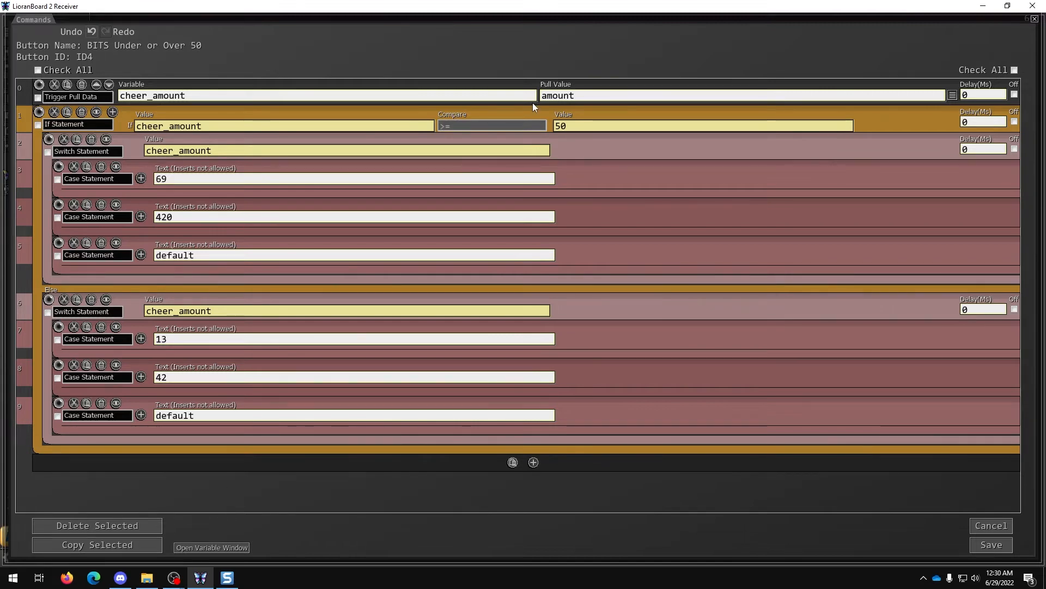
- Add a comment reading "Do something" and place it in the If branch directly above the Switch Statement
{"action": "mouse_move", "coordinate": [536, 111]}
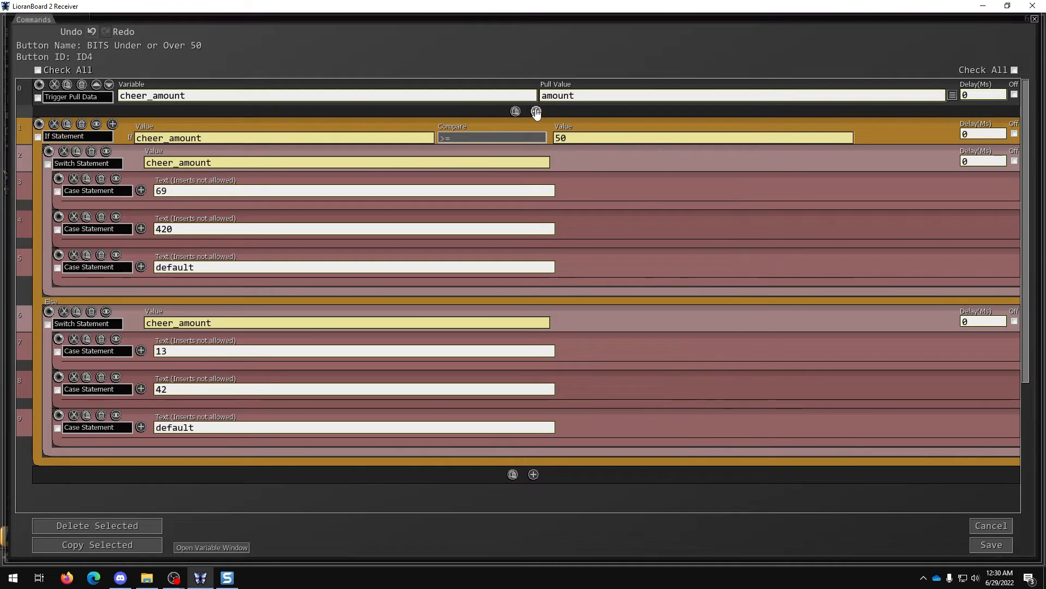
{"action": "left_click", "coordinate": [536, 111]}
{"action": "left_click", "coordinate": [535, 109]}
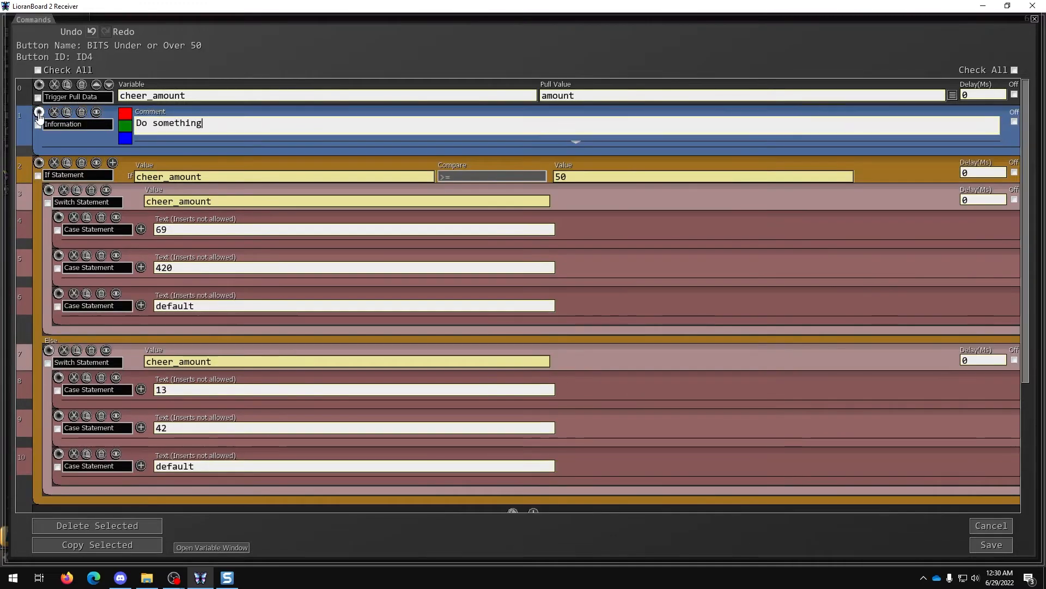
{"action": "left_click_drag", "start_coordinate": [39, 116], "coordinate": [57, 187]}
{"action": "mouse_move", "coordinate": [453, 137]}
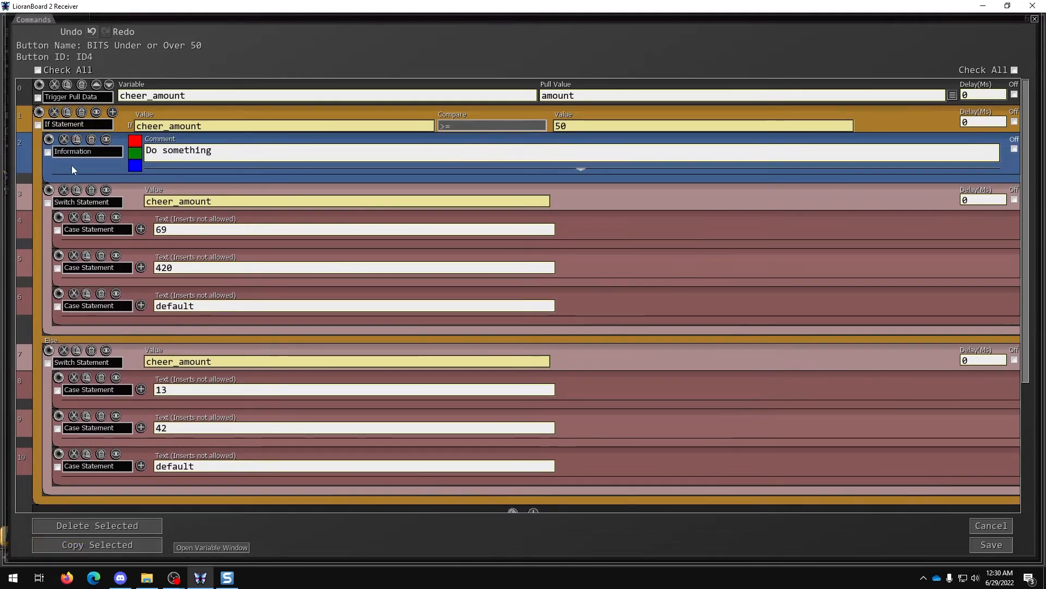
- Copy the "Do something" comment into the 69, 420 and default cases of the If branch's switch
{"action": "left_click", "coordinate": [76, 139]}
{"action": "mouse_move", "coordinate": [430, 246]}
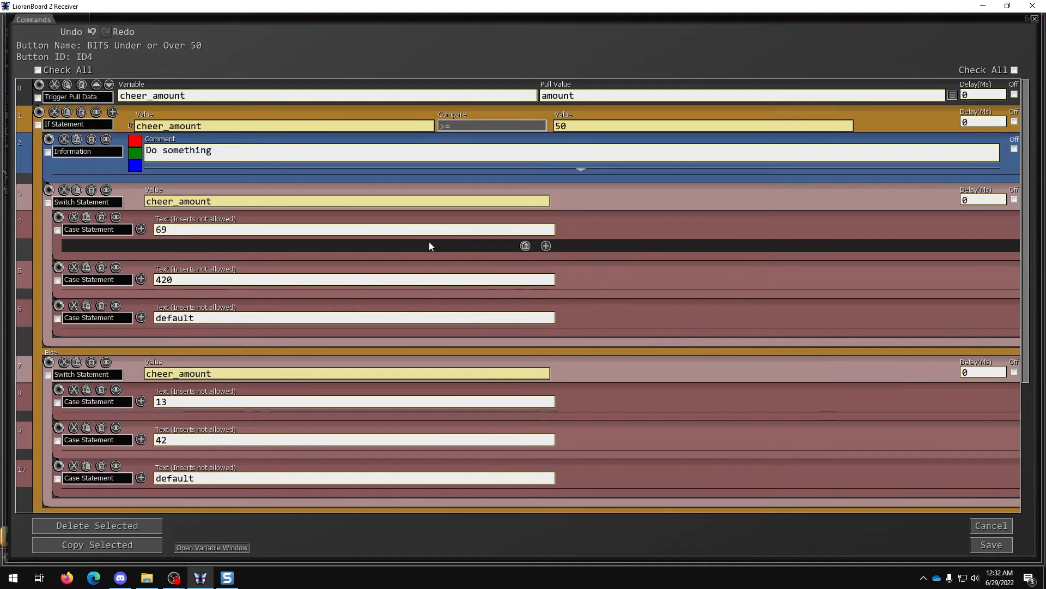
{"action": "left_click", "coordinate": [525, 245]}
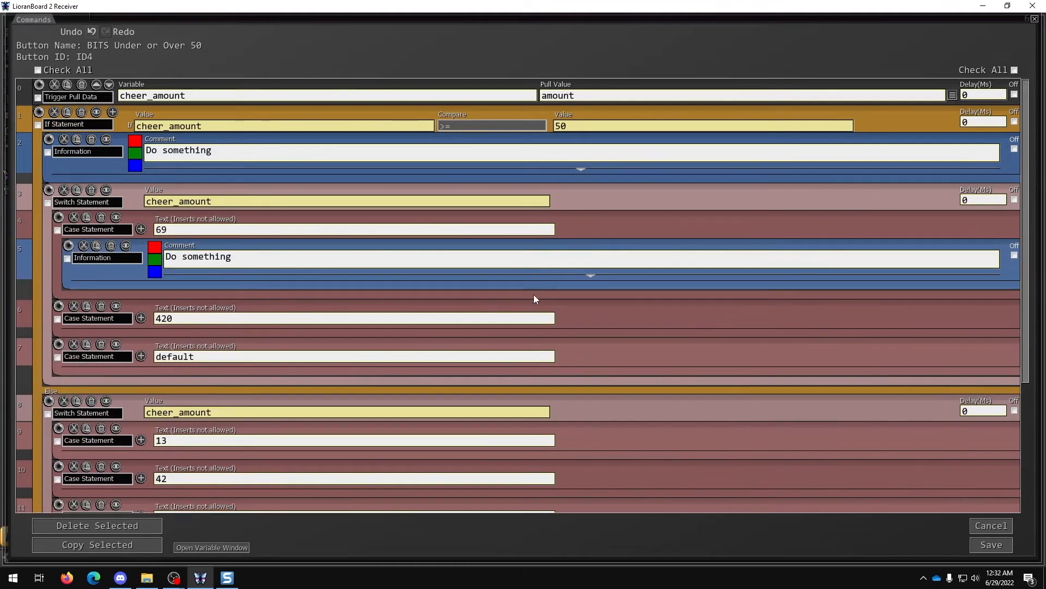
{"action": "left_click", "coordinate": [524, 334]}
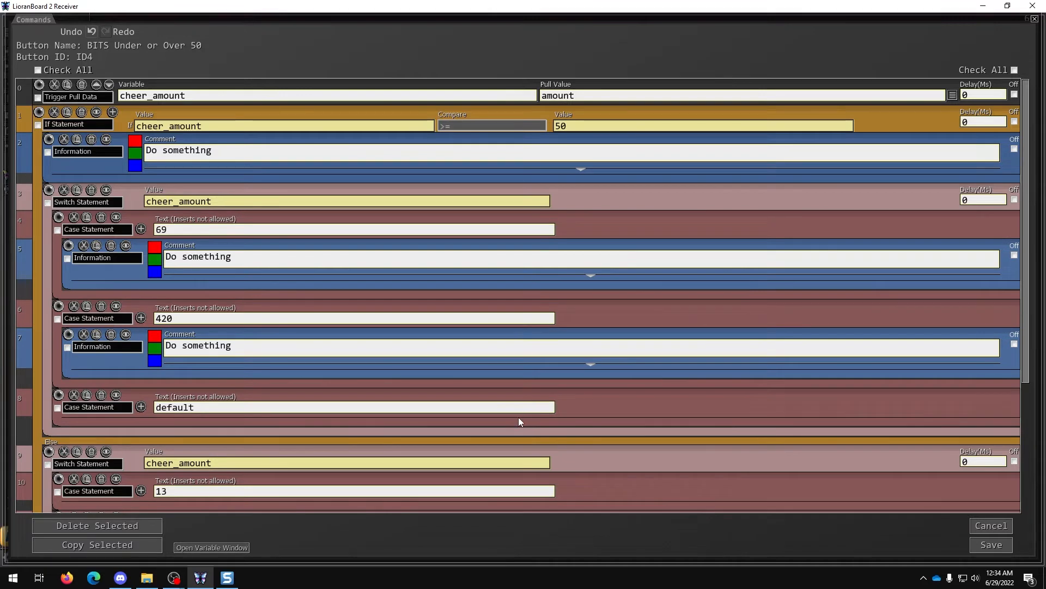
{"action": "mouse_move", "coordinate": [516, 420]}
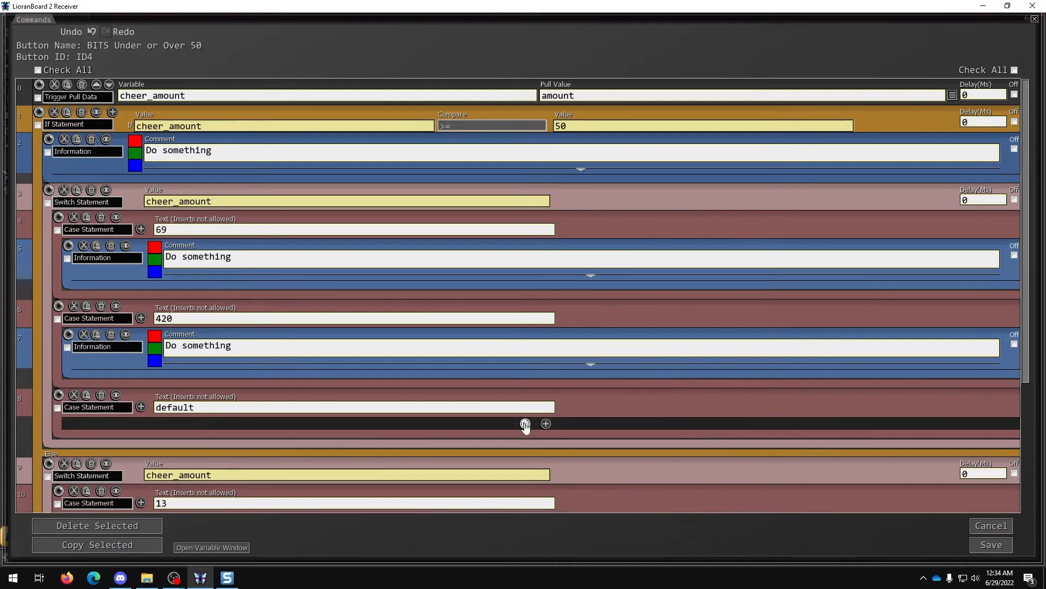
{"action": "left_click", "coordinate": [525, 424]}
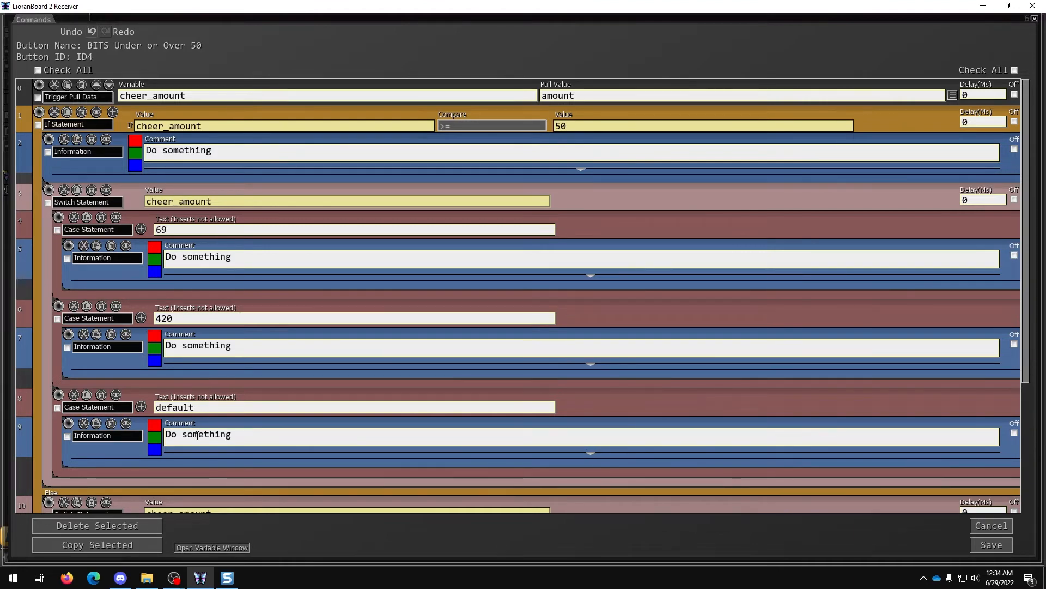
- Delete the "Do something" comment directly above the Switch Statement in the If branch
{"action": "left_click", "coordinate": [87, 191]}
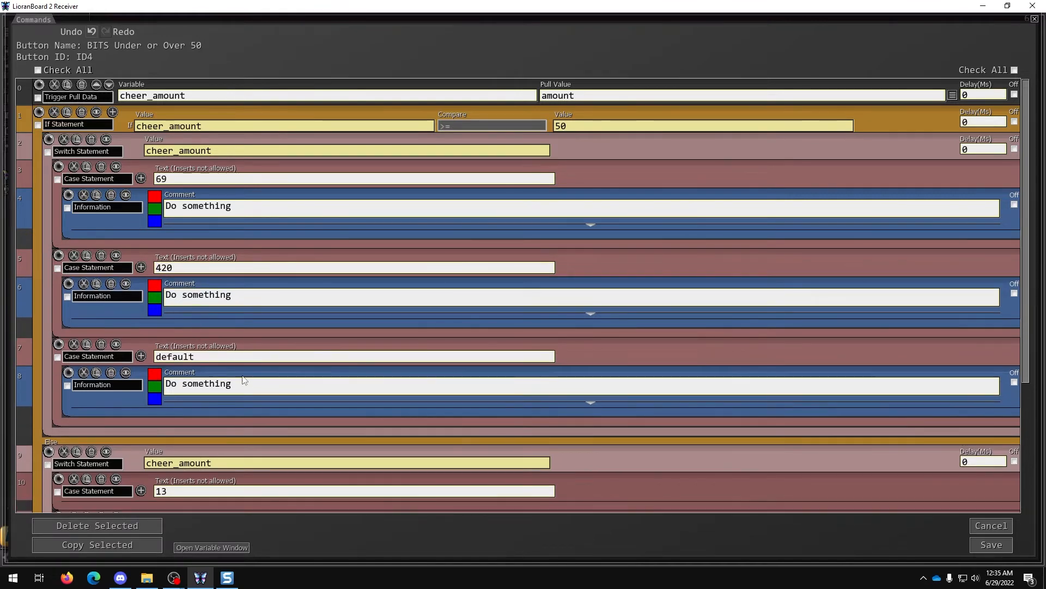
{"action": "scroll", "coordinate": [476, 322], "scroll_direction": "down", "scroll_amount": 2}
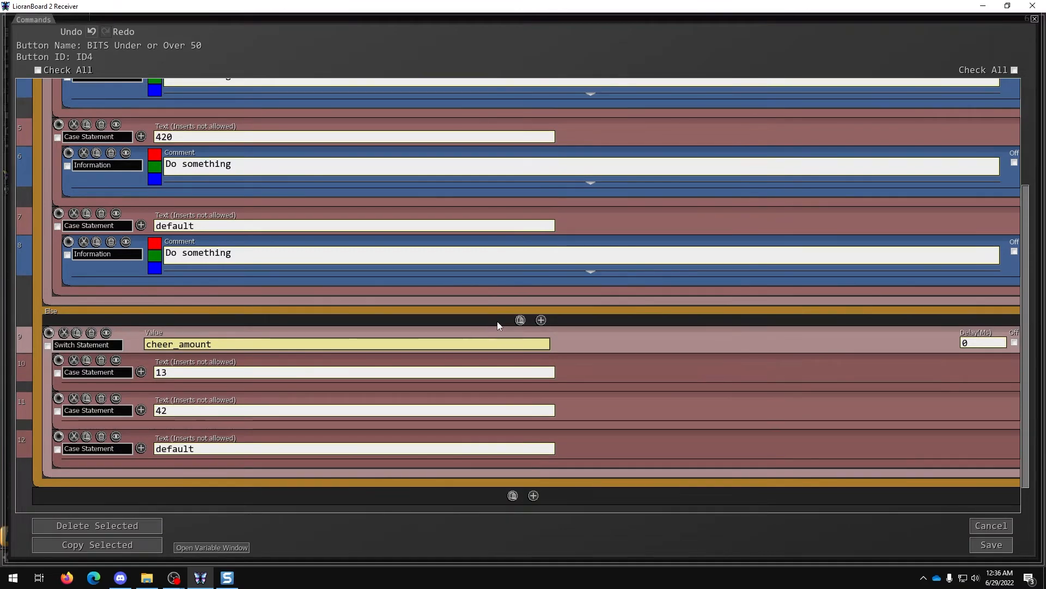
{"action": "left_click", "coordinate": [520, 320]}
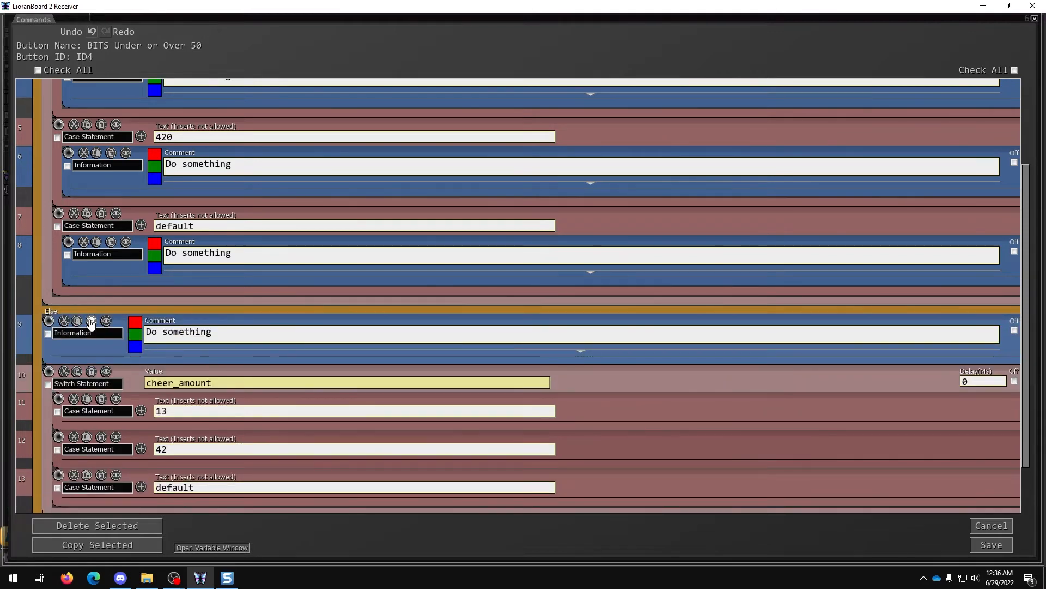
{"action": "left_click", "coordinate": [91, 322]}
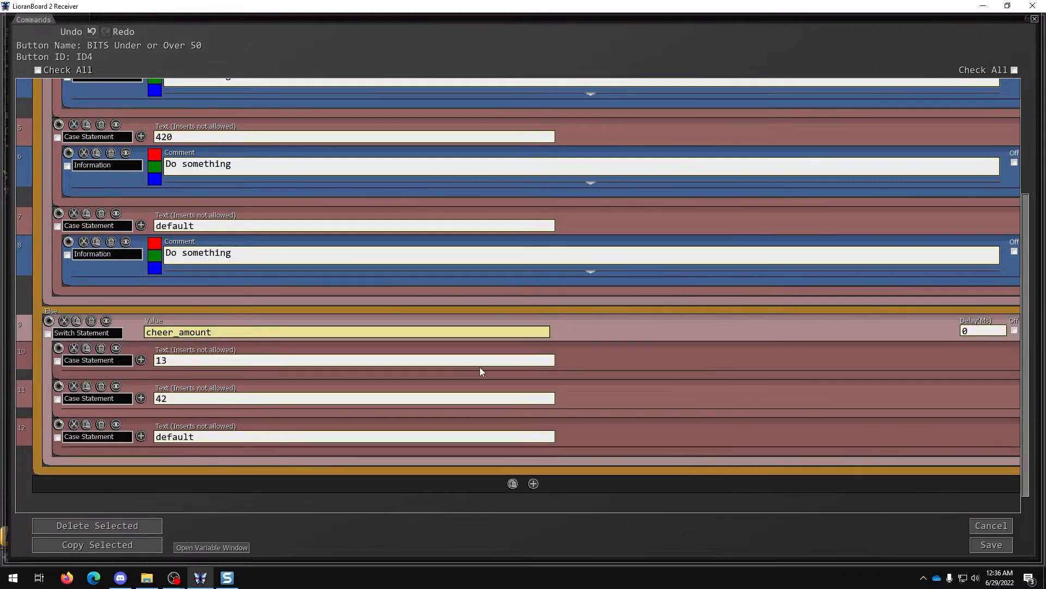
- Paste the "Do something" comment into the 13, 42 and default cases of the Else branch's switch
{"action": "left_click", "coordinate": [525, 376]}
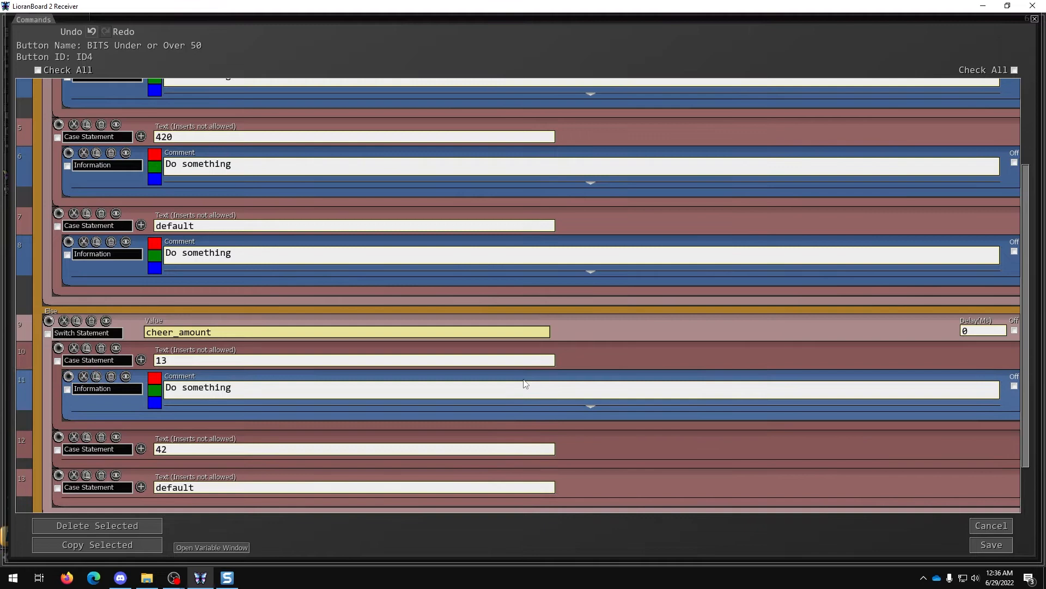
{"action": "left_click", "coordinate": [525, 467]}
{"action": "scroll", "coordinate": [490, 444], "scroll_direction": "down", "scroll_amount": 4}
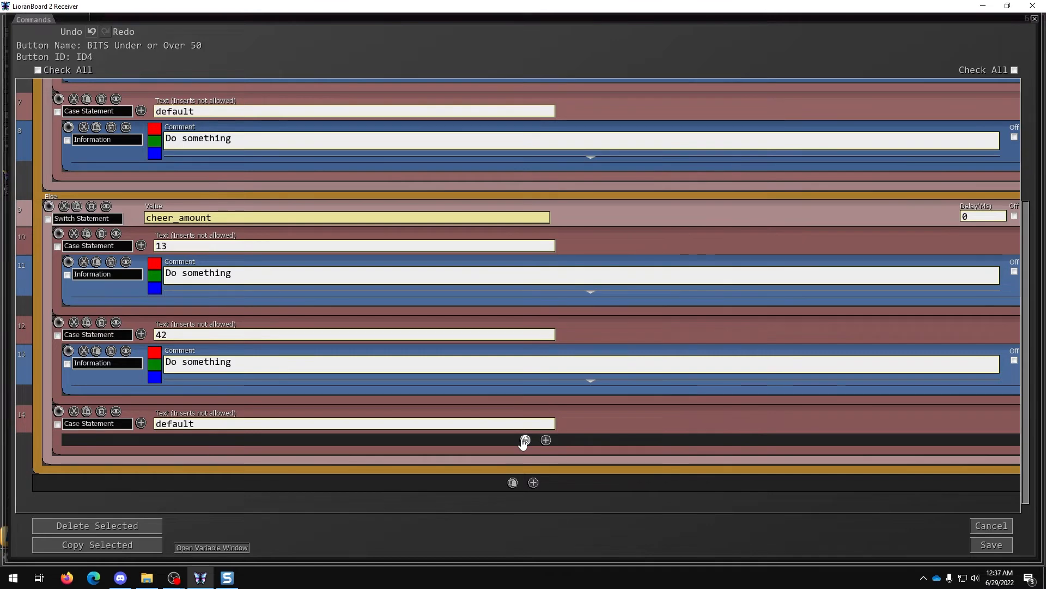
{"action": "left_click", "coordinate": [525, 441]}
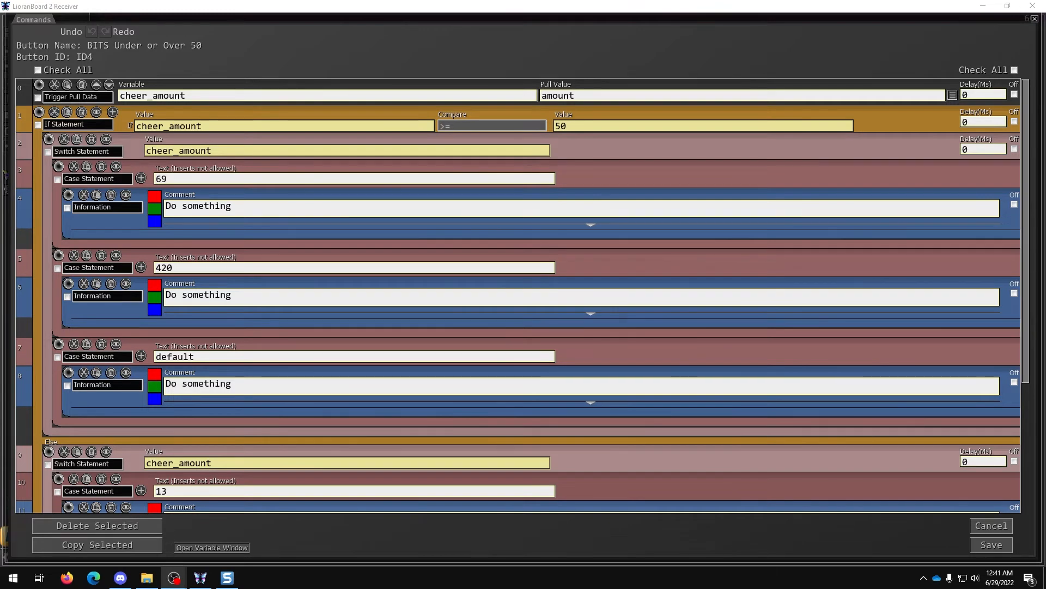
- Delete the Else branch's whole Switch Statement and the "Do something" comments in the If branch's 69, 420 and default cases
{"action": "scroll", "coordinate": [528, 231], "scroll_direction": "down", "scroll_amount": 5}
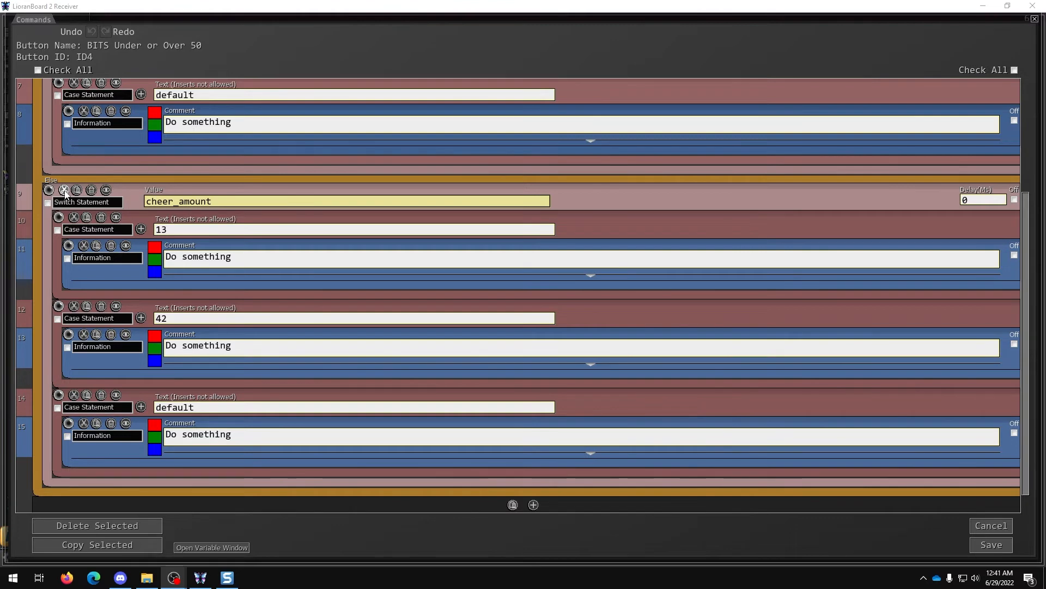
{"action": "left_click", "coordinate": [92, 190]}
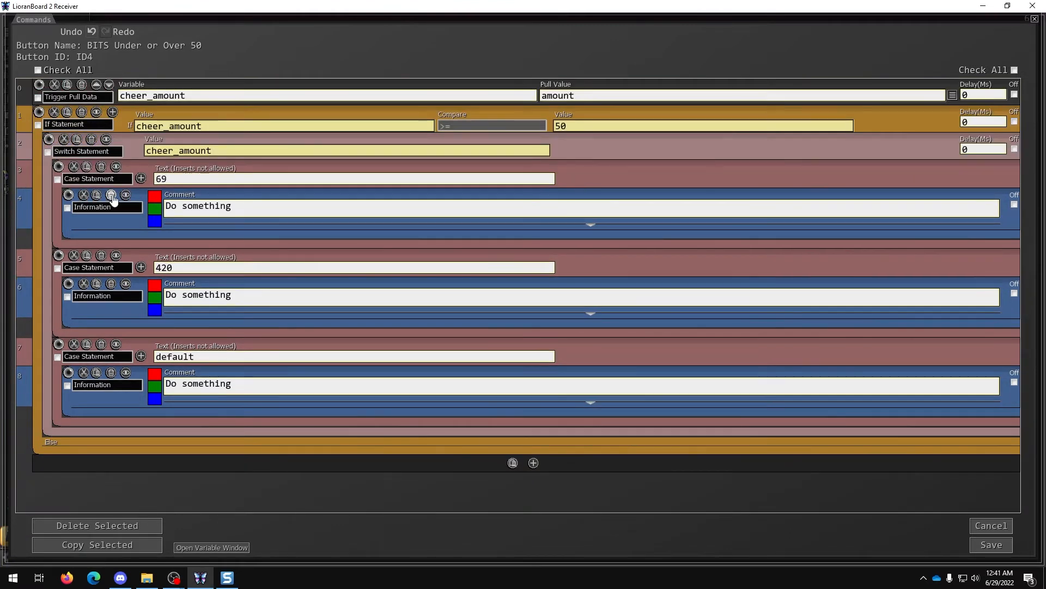
{"action": "left_click", "coordinate": [111, 196]}
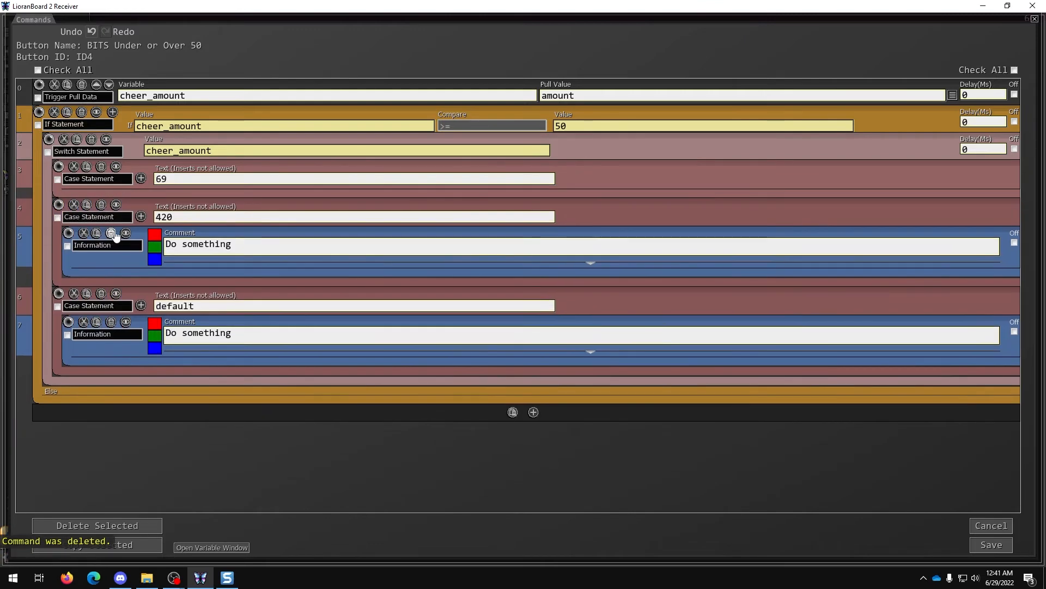
{"action": "left_click", "coordinate": [112, 233]}
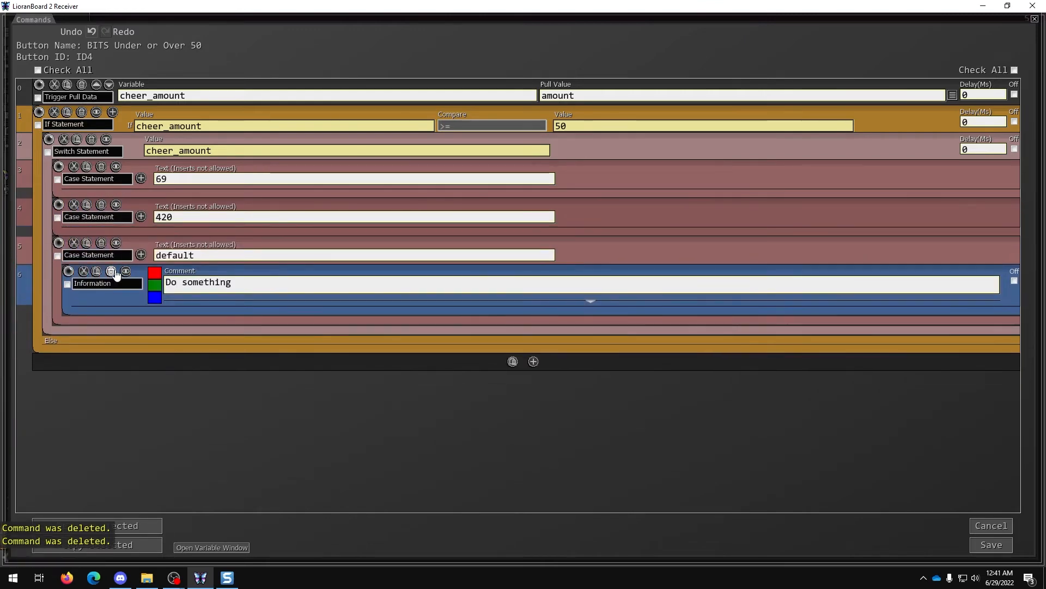
{"action": "left_click", "coordinate": [112, 271]}
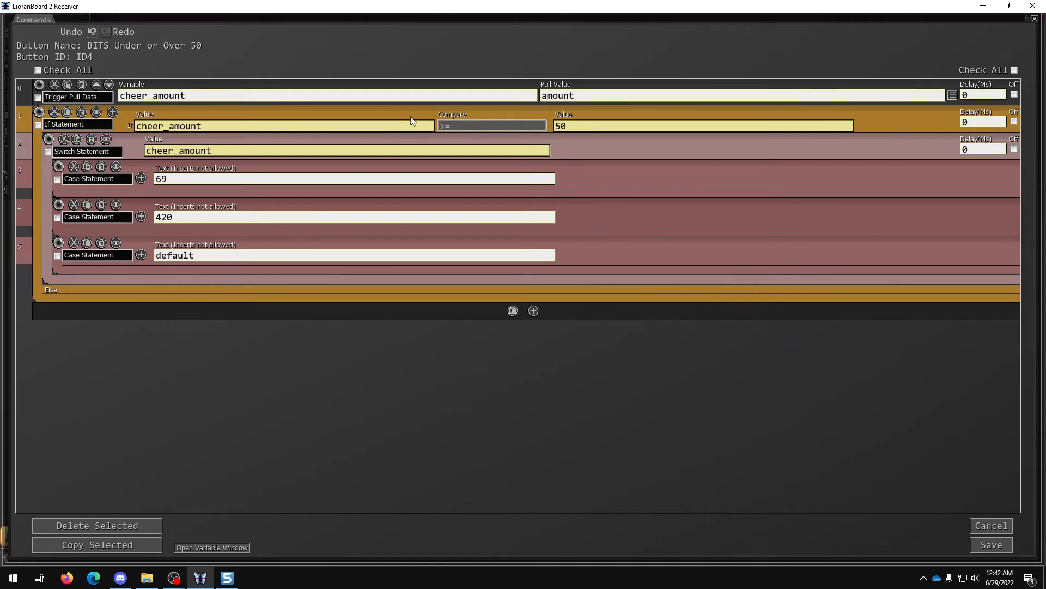
- Add an And condition to the If Statement with cheer_amount as its first value
{"action": "left_click", "coordinate": [113, 113]}
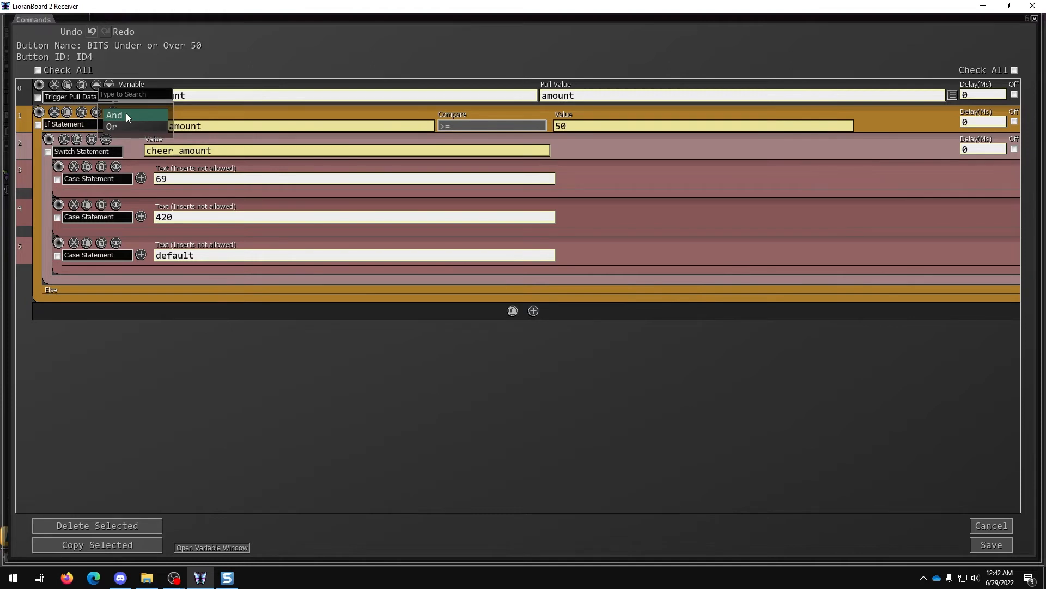
{"action": "left_click", "coordinate": [126, 115]}
{"action": "left_click", "coordinate": [264, 139]}
{"action": "type", "text": "cheer_amount"}
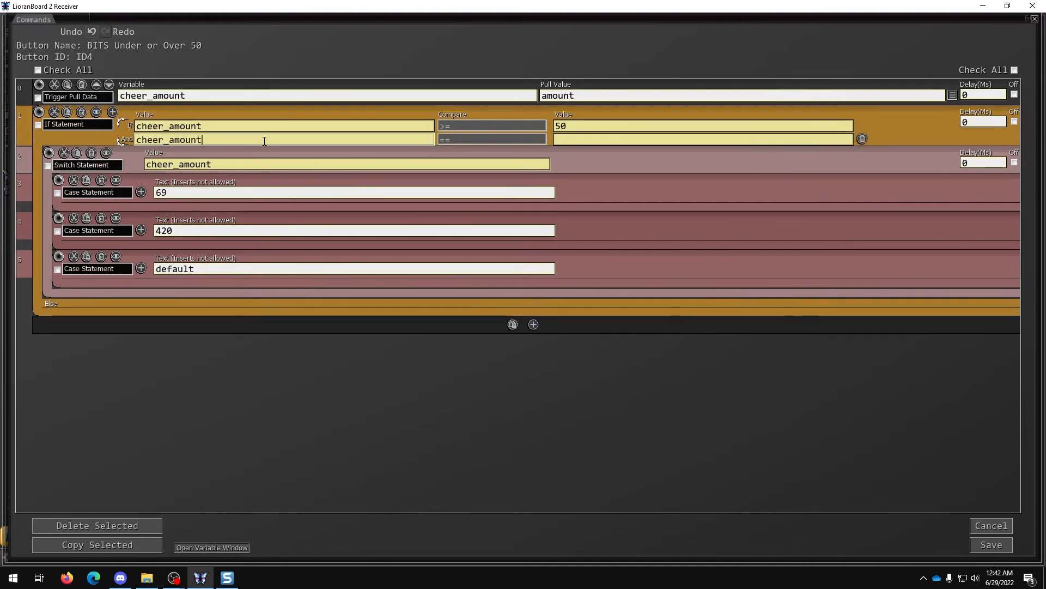
- Set the If Statement's two conditions to cheer_amount >= 1 and cheer_amount <= 49
{"action": "left_click", "coordinate": [495, 127]}
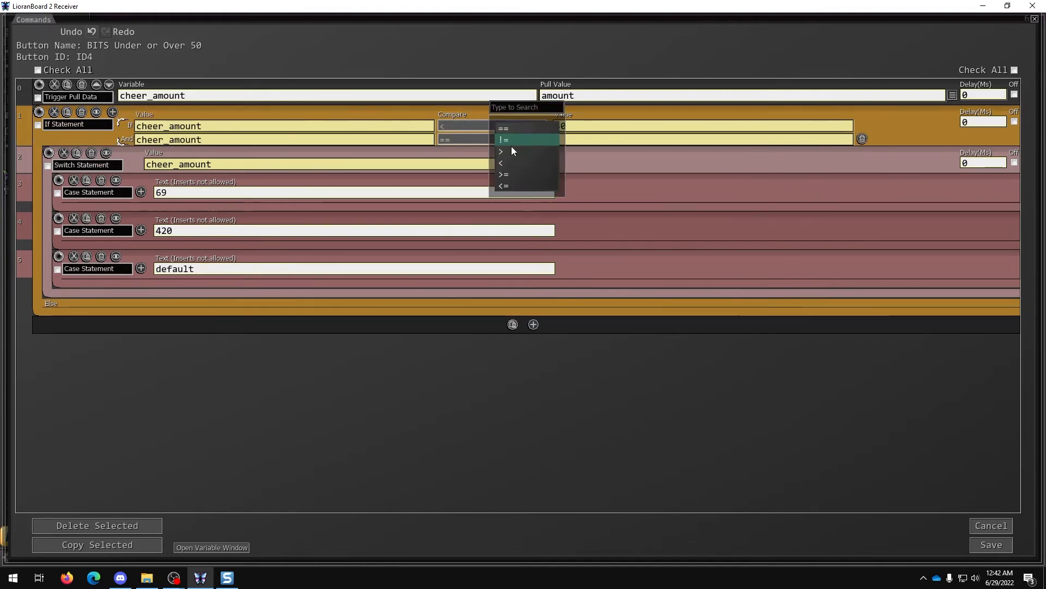
{"action": "left_click", "coordinate": [514, 174]}
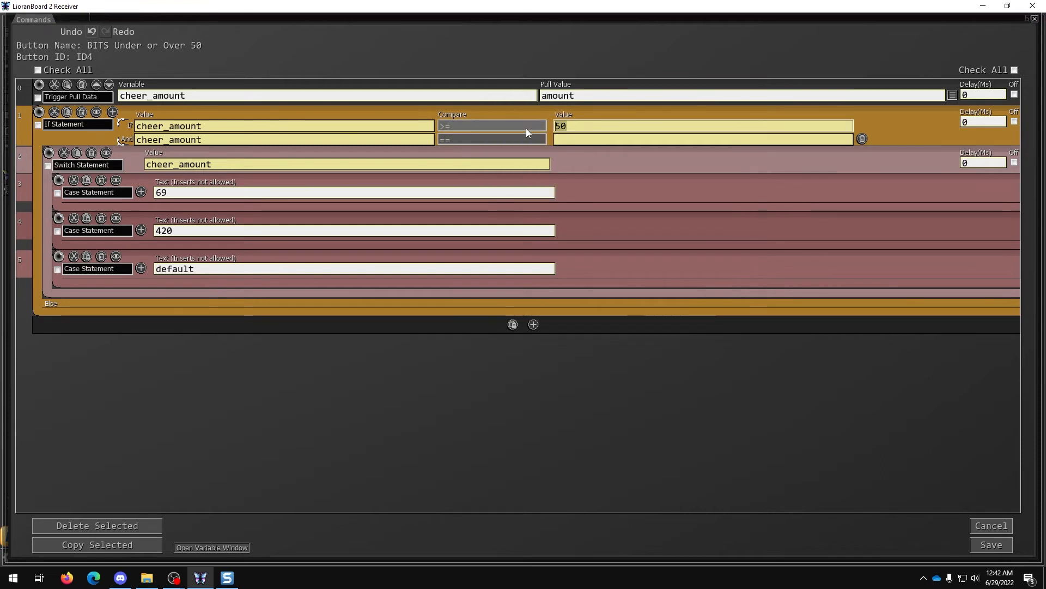
{"action": "type", "text": "1"}
{"action": "left_click", "coordinate": [495, 142]}
{"action": "left_click", "coordinate": [507, 199]}
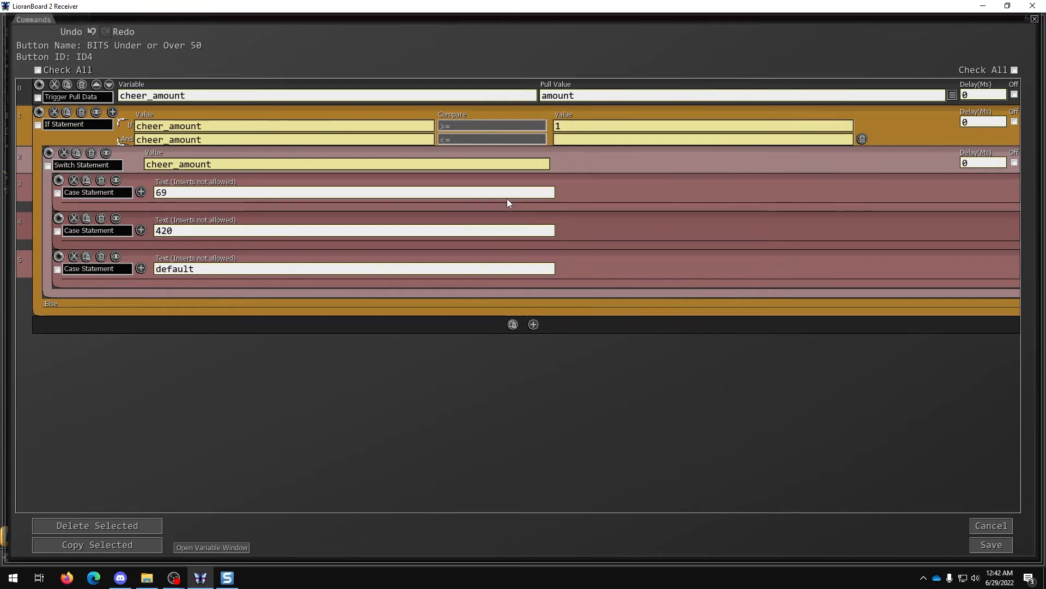
{"action": "left_click", "coordinate": [573, 140]}
{"action": "type", "text": "49"}
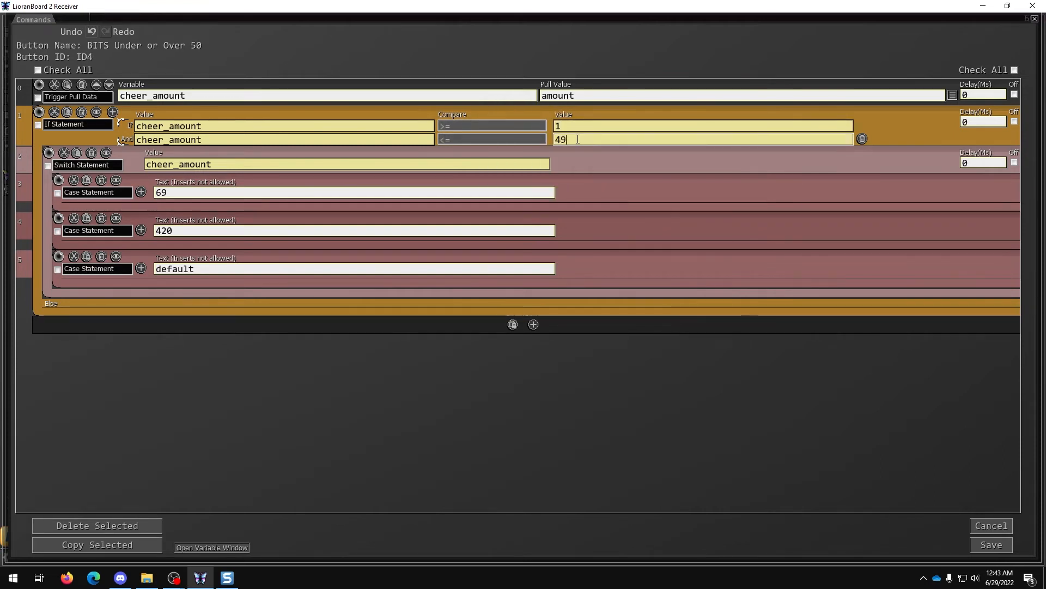
- Change the first two cases of the Switch Statement to 13 and 42
{"action": "left_click", "coordinate": [207, 195]}
{"action": "type", "text": "13"}
{"action": "left_click", "coordinate": [164, 231]}
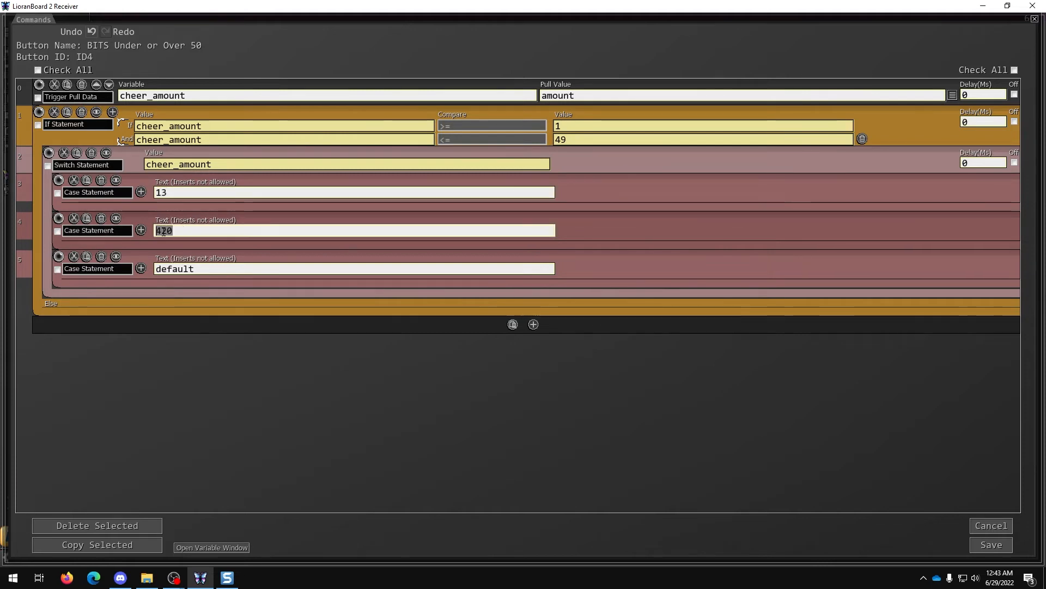
{"action": "left_click", "coordinate": [188, 194]}
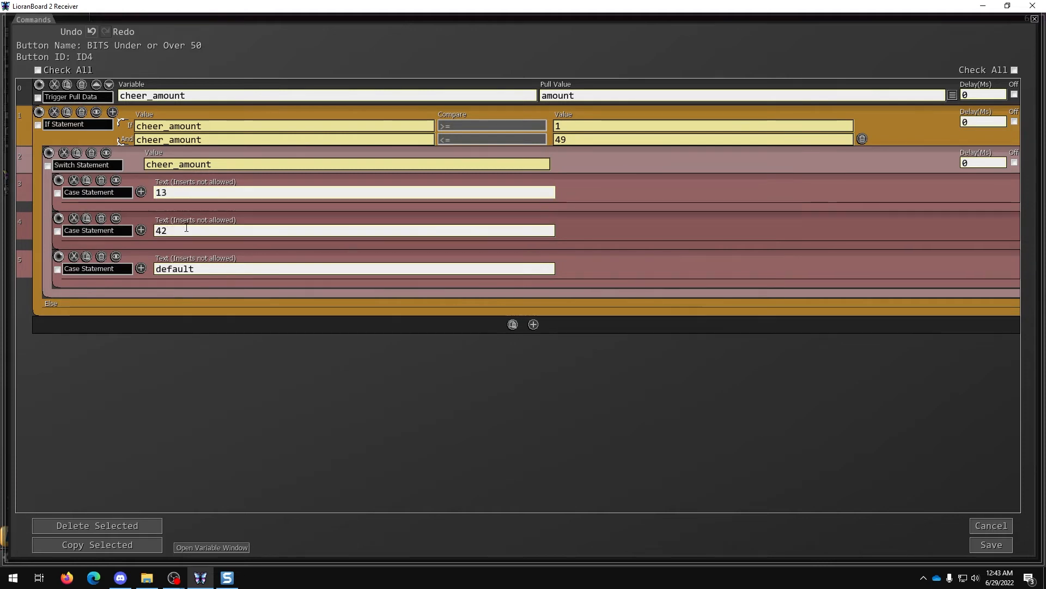
{"action": "left_click", "coordinate": [201, 268]}
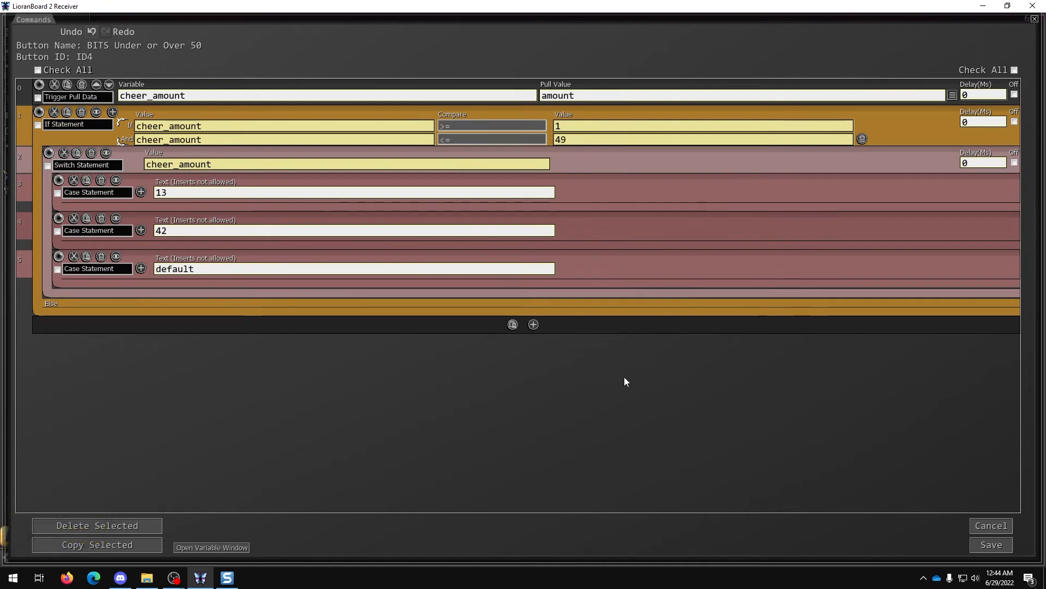
- Try 49.99 as the upper limit in the And condition and return it to 49
{"action": "left_click", "coordinate": [597, 138]}
{"action": "type", "text": "."}
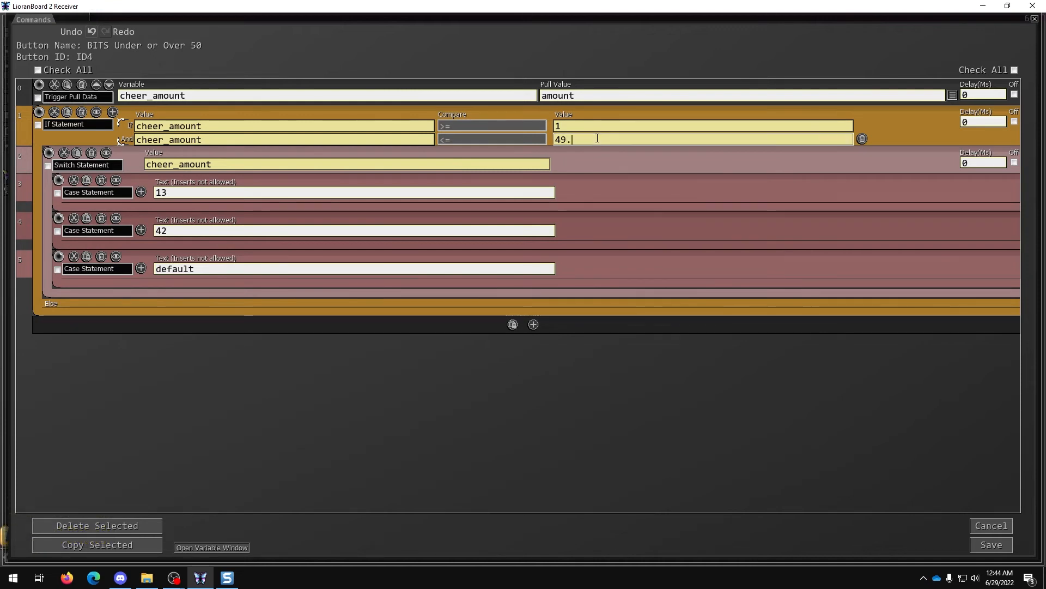
{"action": "type", "text": "99"}
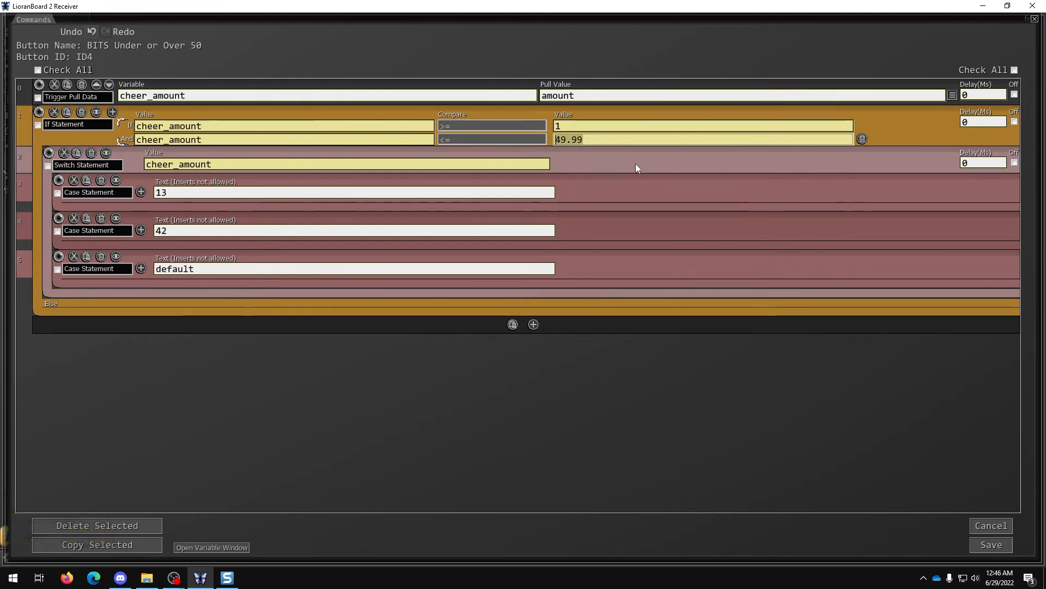
{"action": "key", "text": "ctrl+a"}
{"action": "type", "text": "49"}
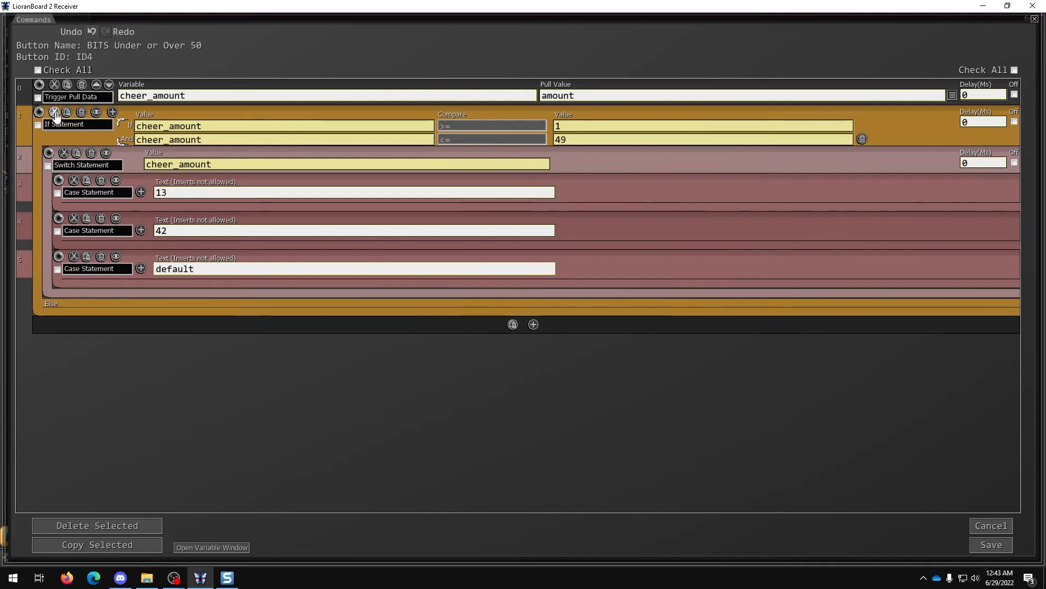
- Duplicate the whole If Statement below the original and set the copy's range to >= 50 and <= 499
{"action": "left_click", "coordinate": [67, 112]}
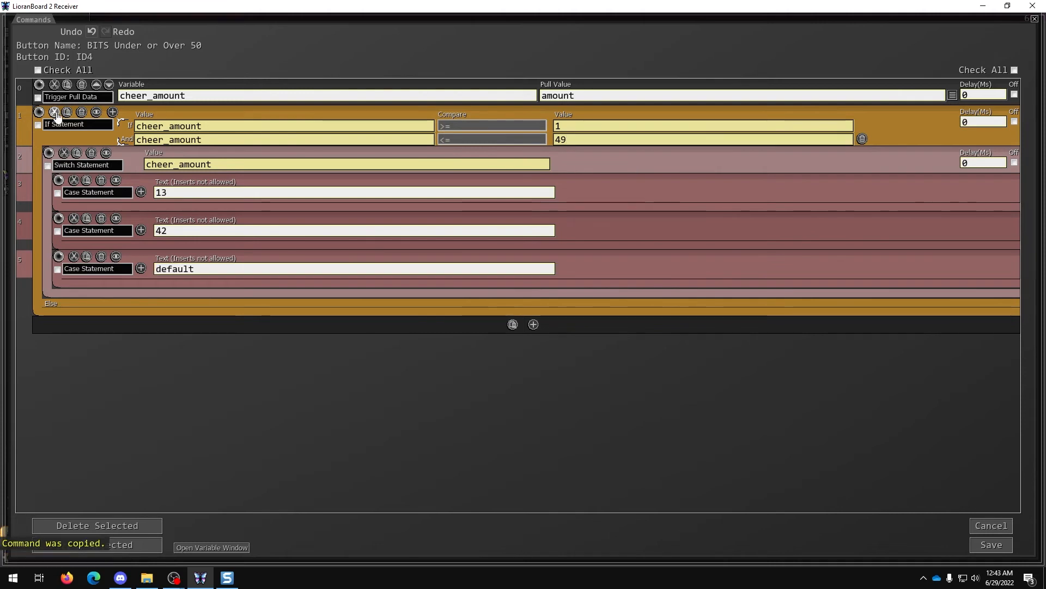
{"action": "left_click", "coordinate": [513, 325]}
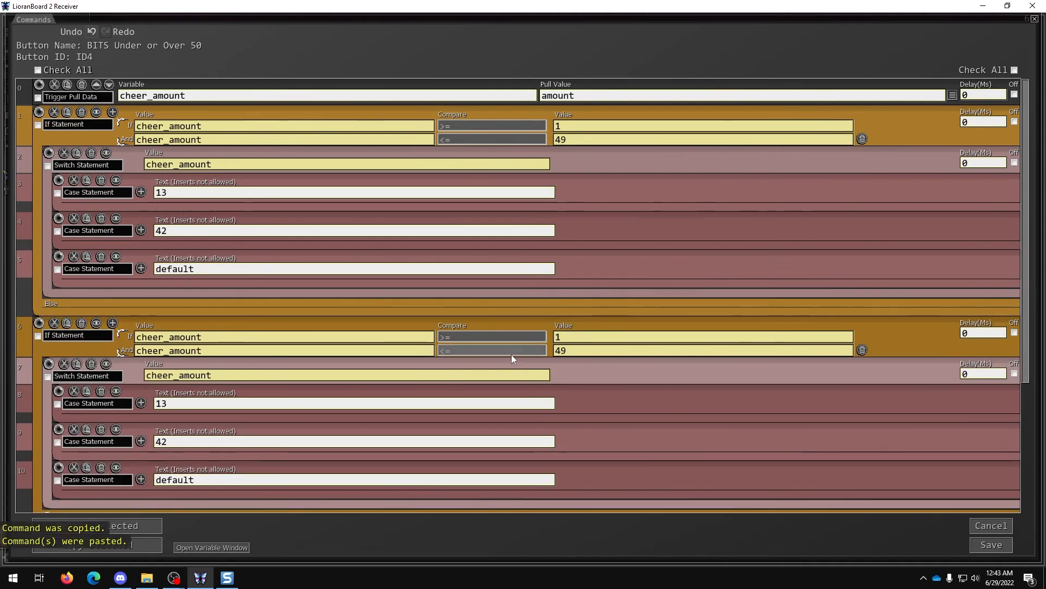
{"action": "left_click", "coordinate": [565, 338]}
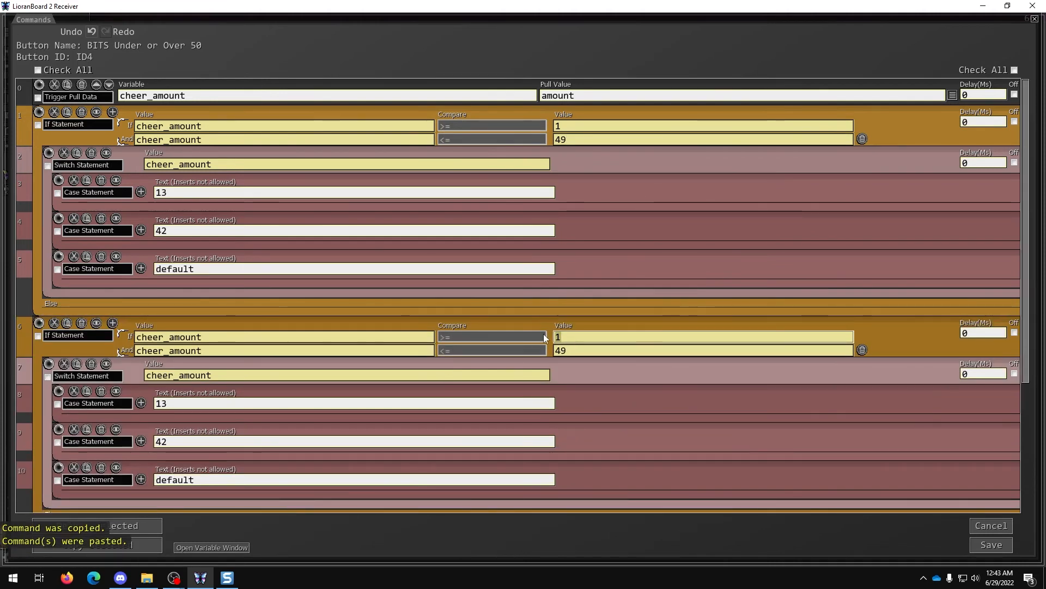
{"action": "type", "text": "50"}
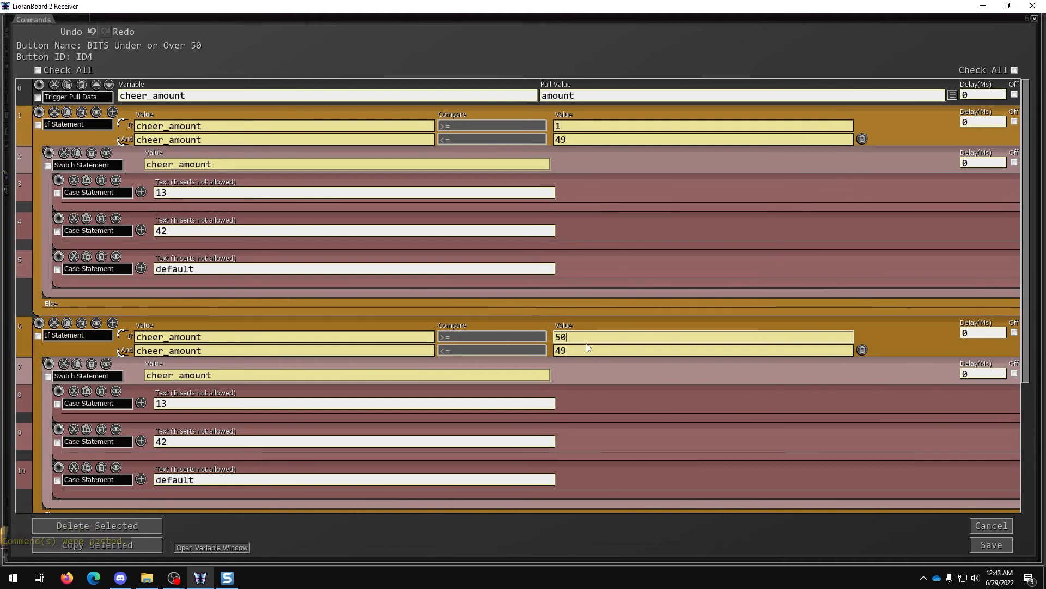
{"action": "left_click", "coordinate": [588, 350]}
{"action": "type", "text": "499"}
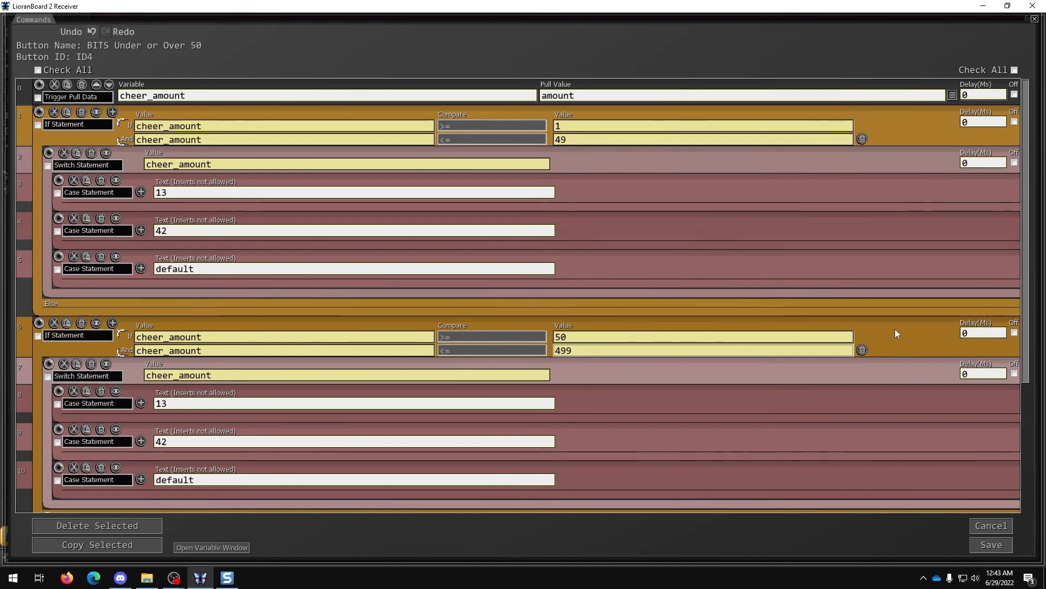
- Set the first two switch cases of the 50 to 499 If Statement to 69 and 420
{"action": "left_click", "coordinate": [220, 402]}
{"action": "type", "text": "69"}
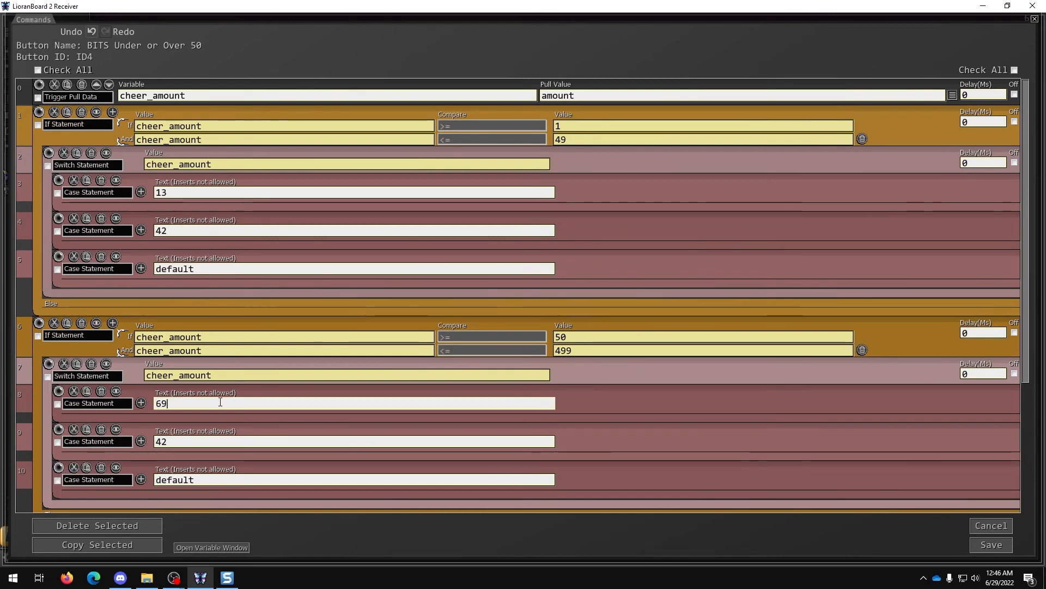
{"action": "left_click", "coordinate": [175, 441]}
{"action": "type", "text": "0"}
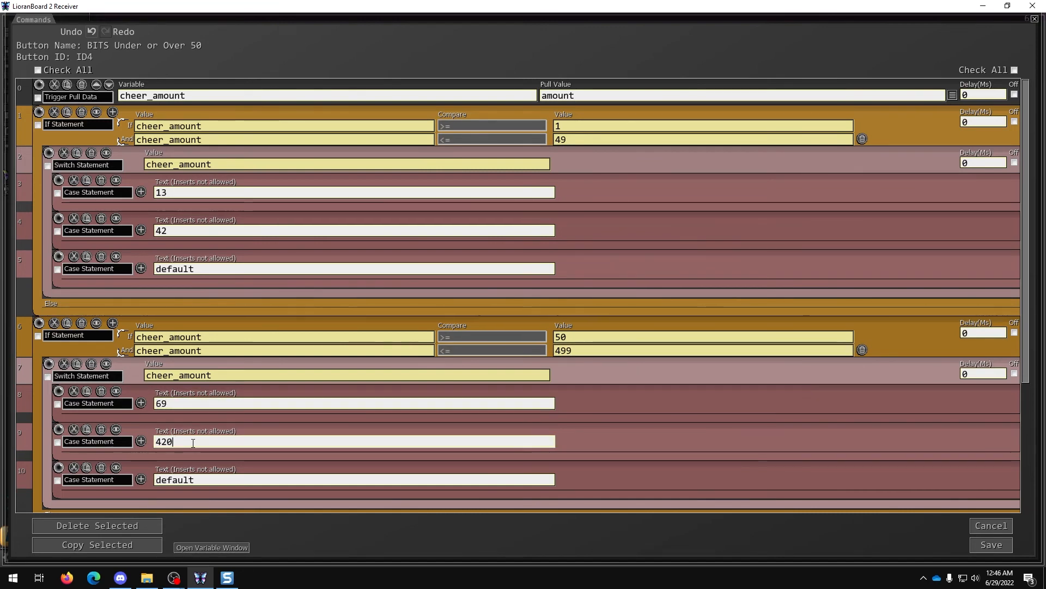
{"action": "scroll", "coordinate": [321, 478], "scroll_direction": "down", "scroll_amount": 1}
{"action": "left_click", "coordinate": [319, 464]}
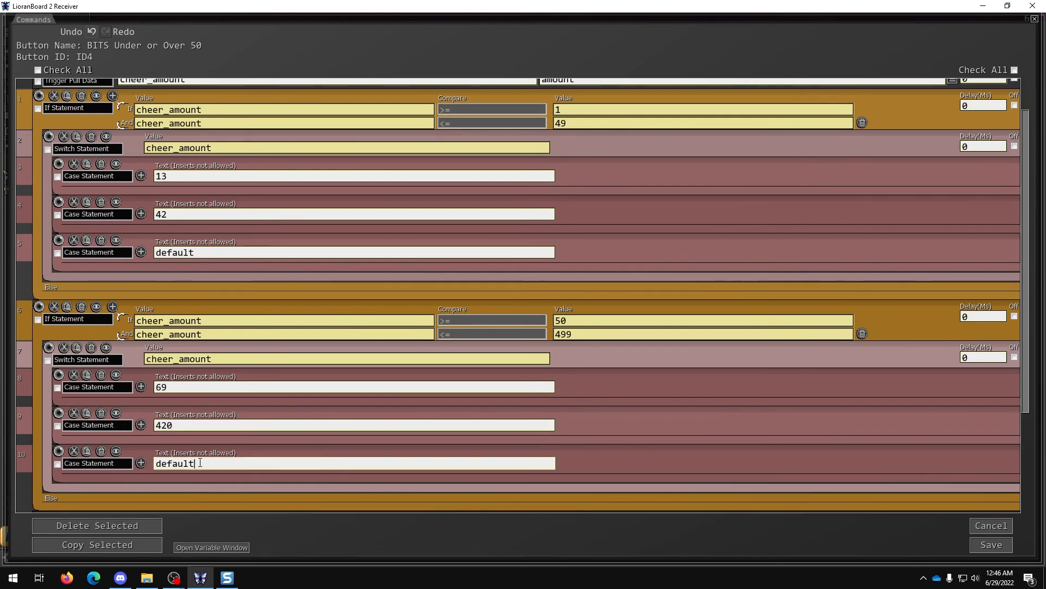
- Paste another copy of the If Statement below the 50 to 499 one and set its range to >= 500 and <= 999
{"action": "scroll", "coordinate": [506, 474], "scroll_direction": "down", "scroll_amount": 3}
{"action": "left_click", "coordinate": [513, 469]}
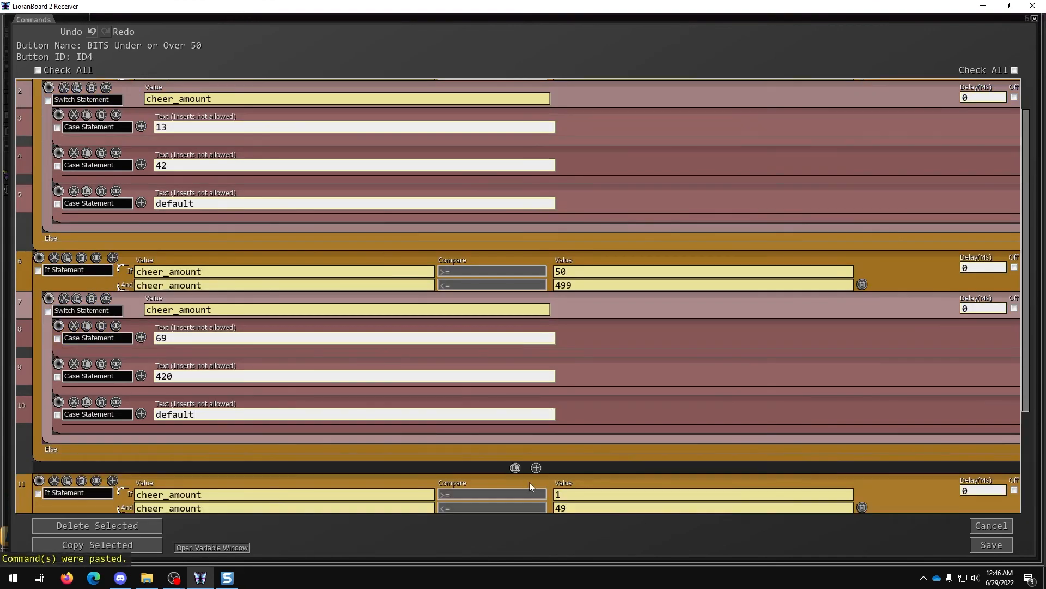
{"action": "scroll", "coordinate": [528, 482], "scroll_direction": "down", "scroll_amount": 3}
{"action": "left_click", "coordinate": [629, 429]}
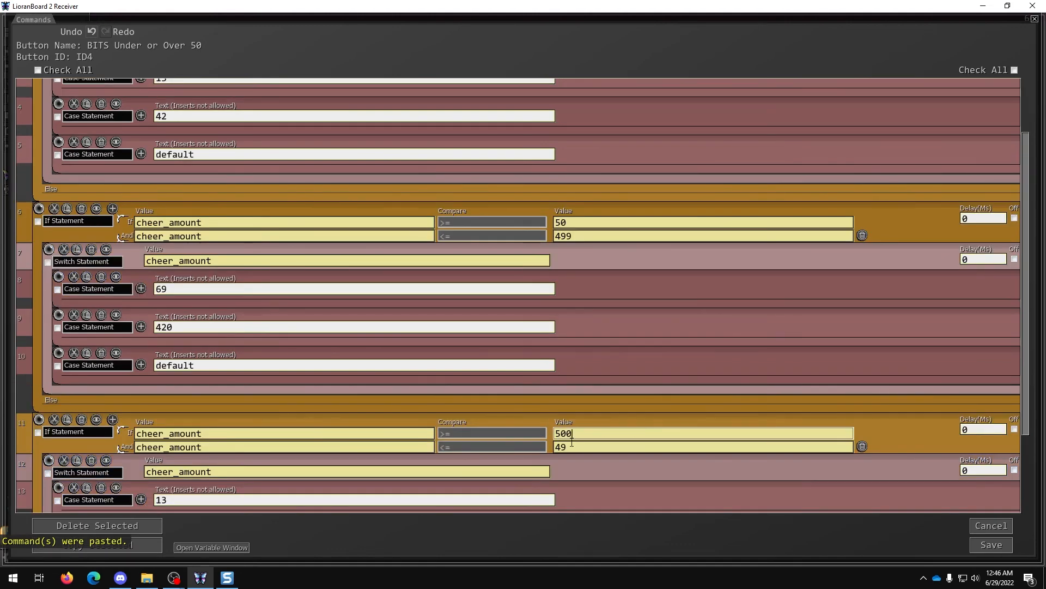
{"action": "key", "text": "Tab"}
{"action": "mouse_move", "coordinate": [636, 416]}
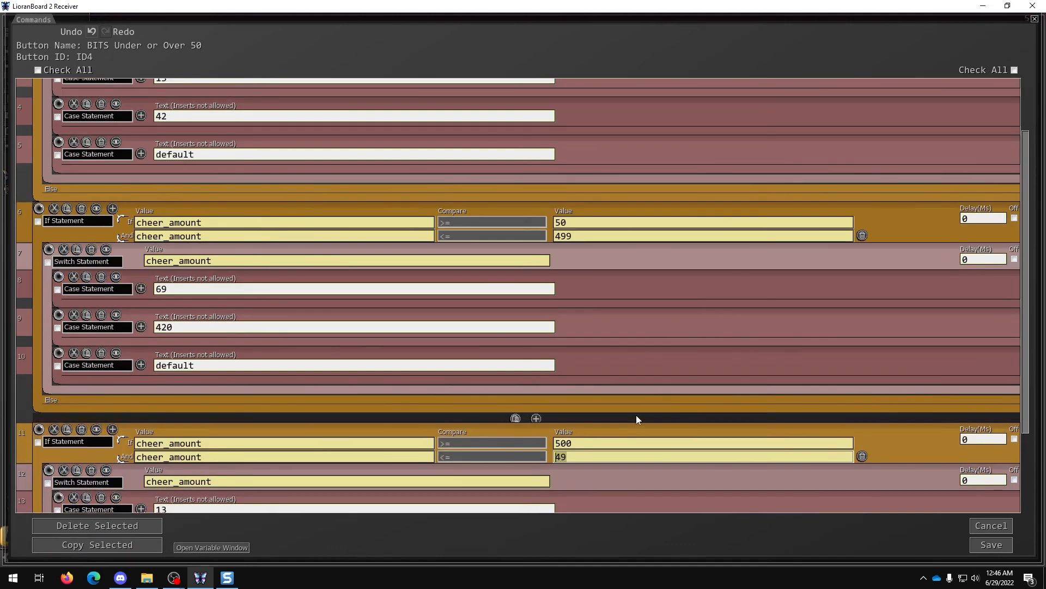
{"action": "type", "text": "999"}
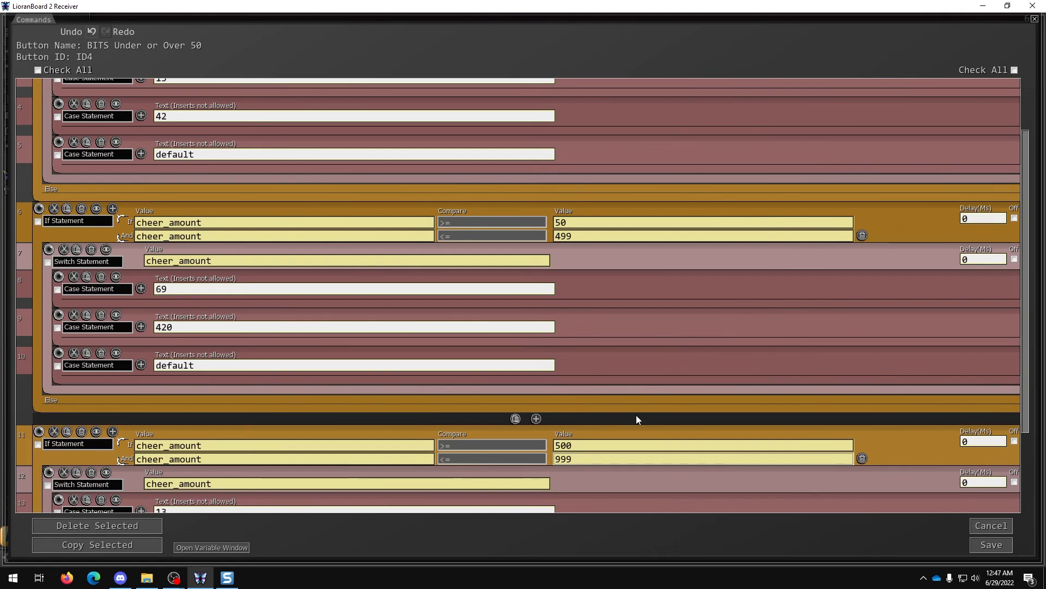
- Set the first two switch cases of the 500 to 999 If Statement to 600 and 700
{"action": "scroll", "coordinate": [630, 472], "scroll_direction": "down", "scroll_amount": 1}
{"action": "scroll", "coordinate": [630, 472], "scroll_direction": "down", "scroll_amount": 3}
{"action": "left_click", "coordinate": [218, 392]}
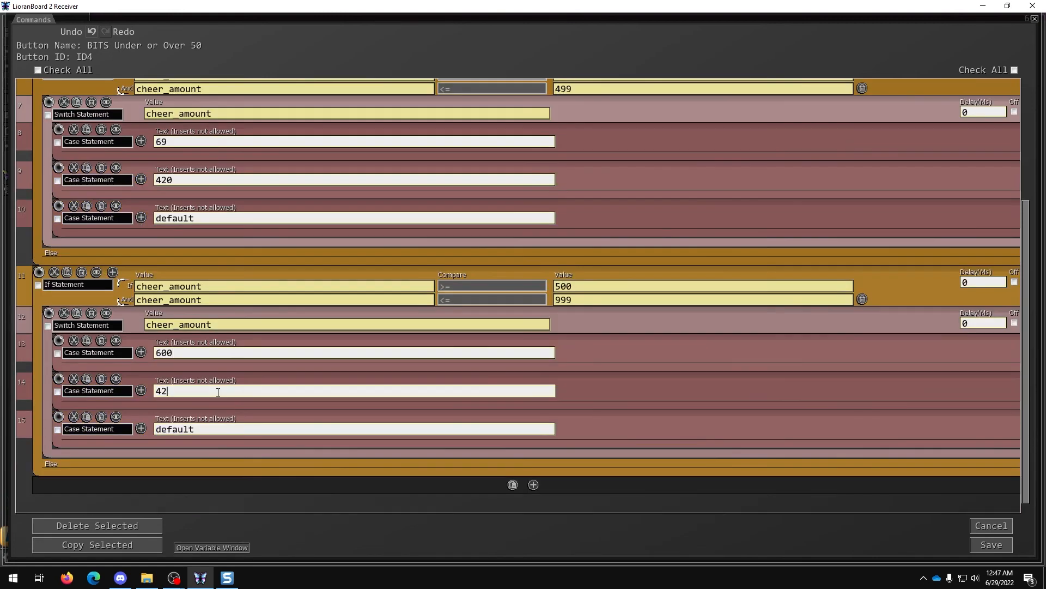
{"action": "mouse_move", "coordinate": [346, 375]}
{"action": "type", "text": "700"}
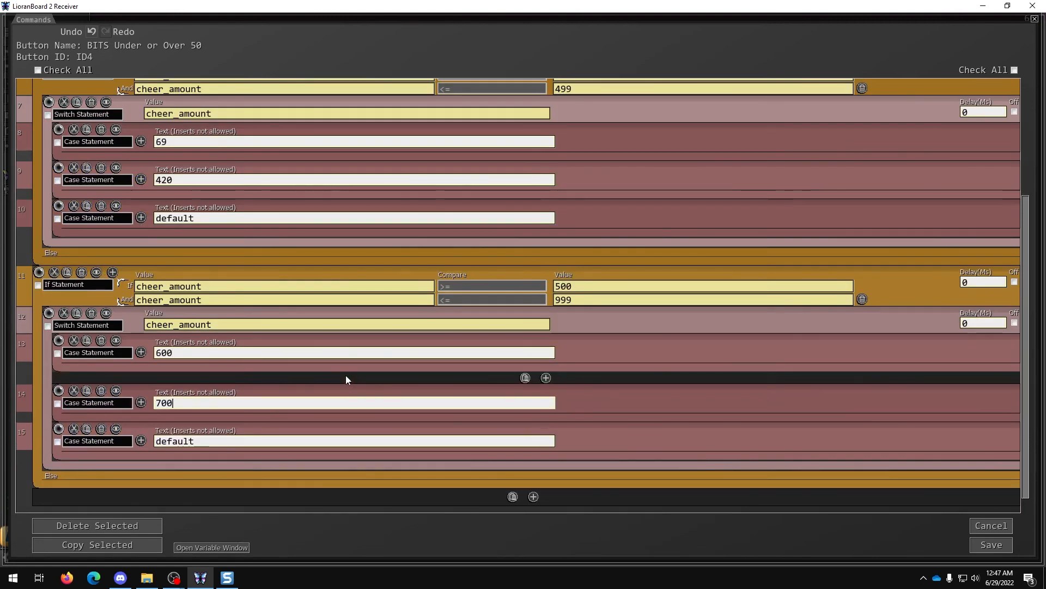
{"action": "left_click", "coordinate": [206, 429]}
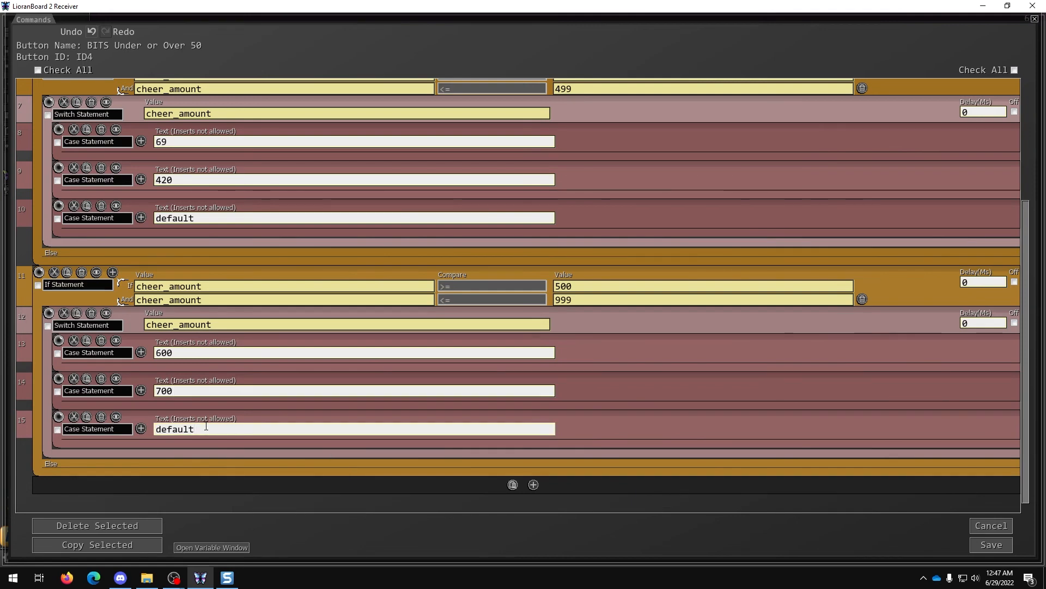
- Paste a fourth copy of the If Statement at the end, remove its And condition and set the remaining condition to >= 1000
{"action": "scroll", "coordinate": [491, 507], "scroll_direction": "down", "scroll_amount": 1}
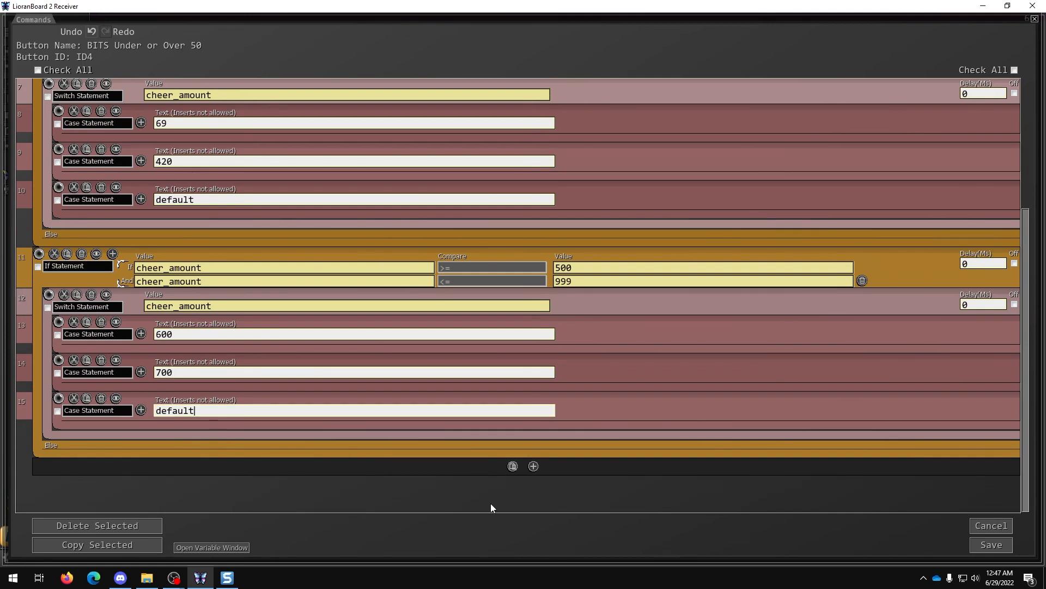
{"action": "left_click", "coordinate": [512, 466]}
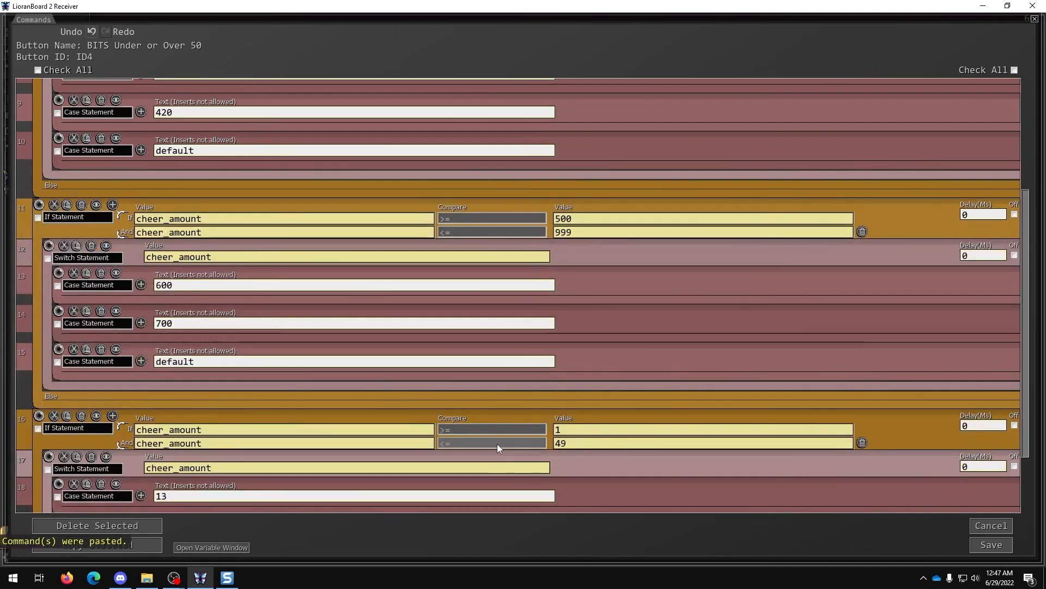
{"action": "left_click", "coordinate": [862, 443]}
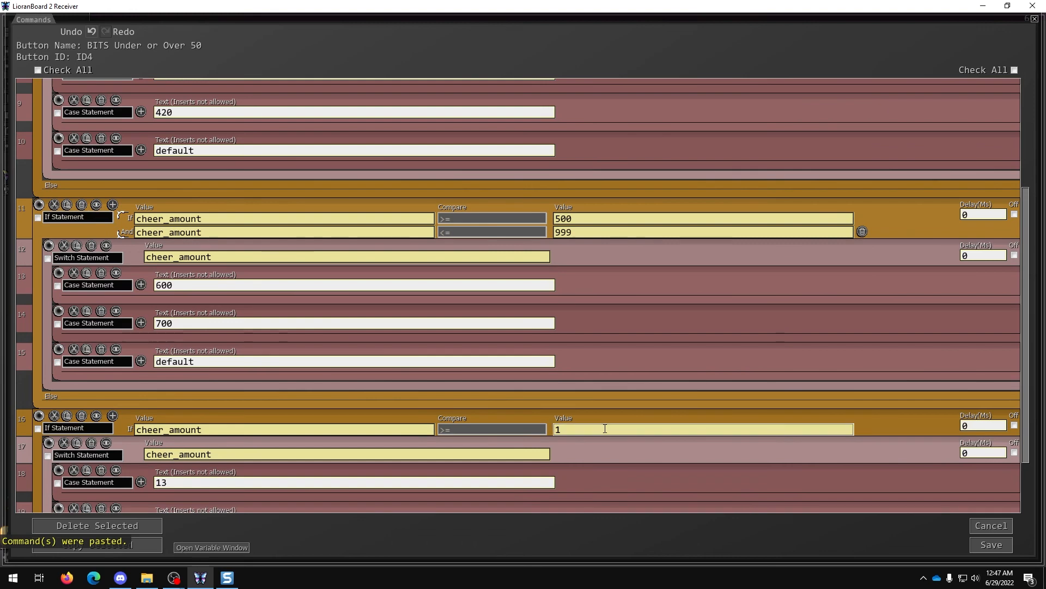
{"action": "type", "text": "000"}
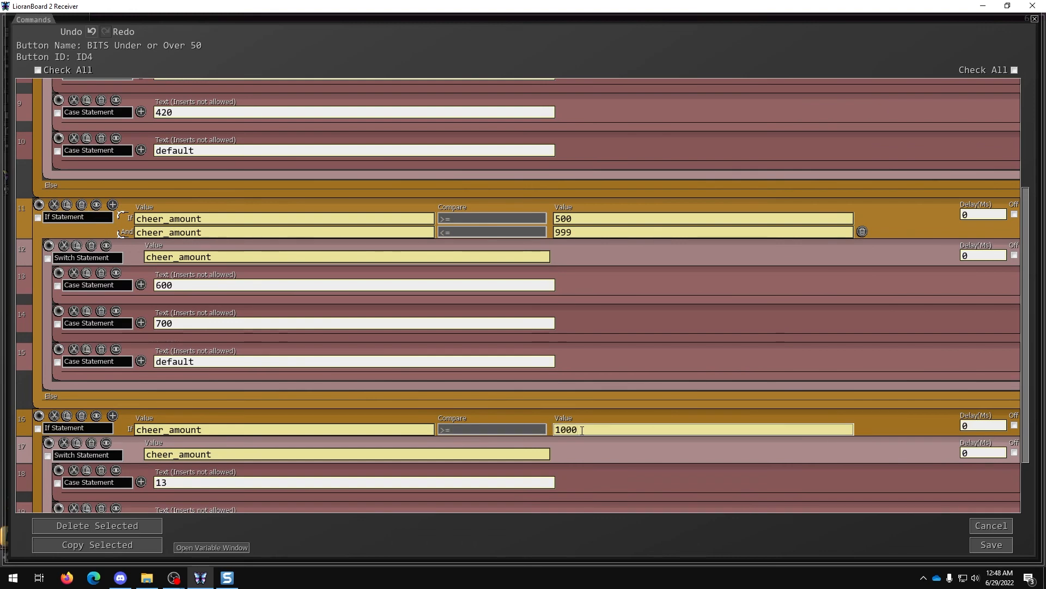
- Set the first two switch cases of the >= 1000 If Statement to 1337 and 2000, and review the full command list
{"action": "scroll", "coordinate": [607, 452], "scroll_direction": "down", "scroll_amount": 3}
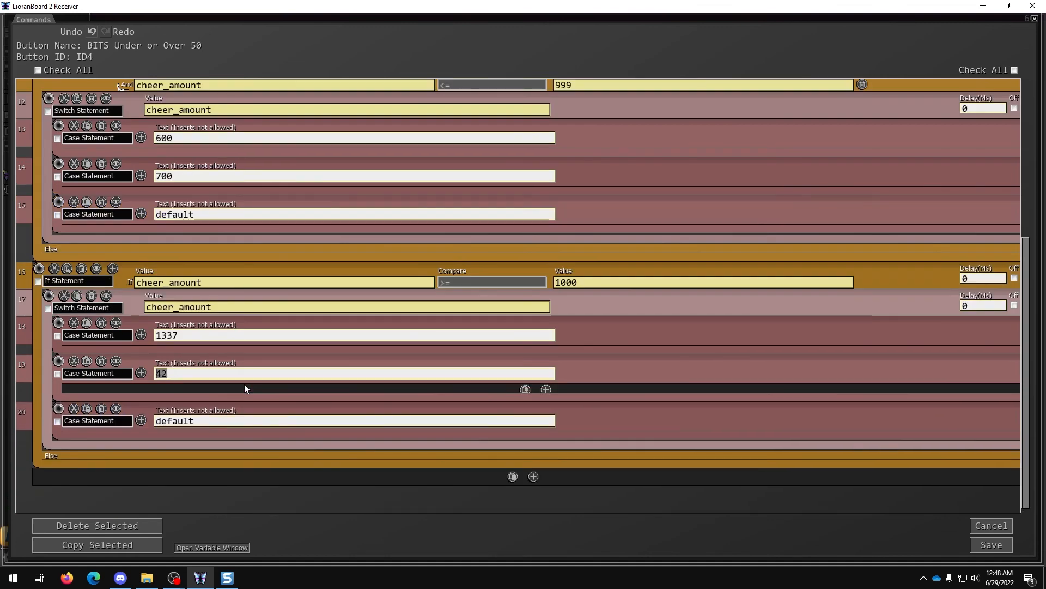
{"action": "type", "text": "2000"}
{"action": "left_click_drag", "start_coordinate": [1026, 319], "coordinate": [1030, 160]}
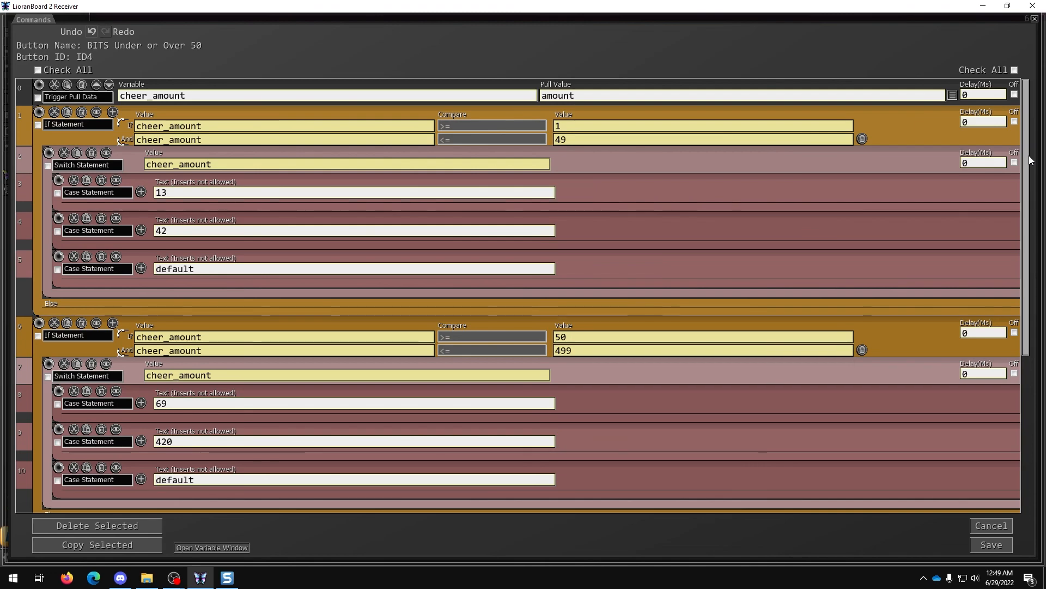
{"action": "left_click_drag", "start_coordinate": [1028, 160], "coordinate": [1019, 304]}
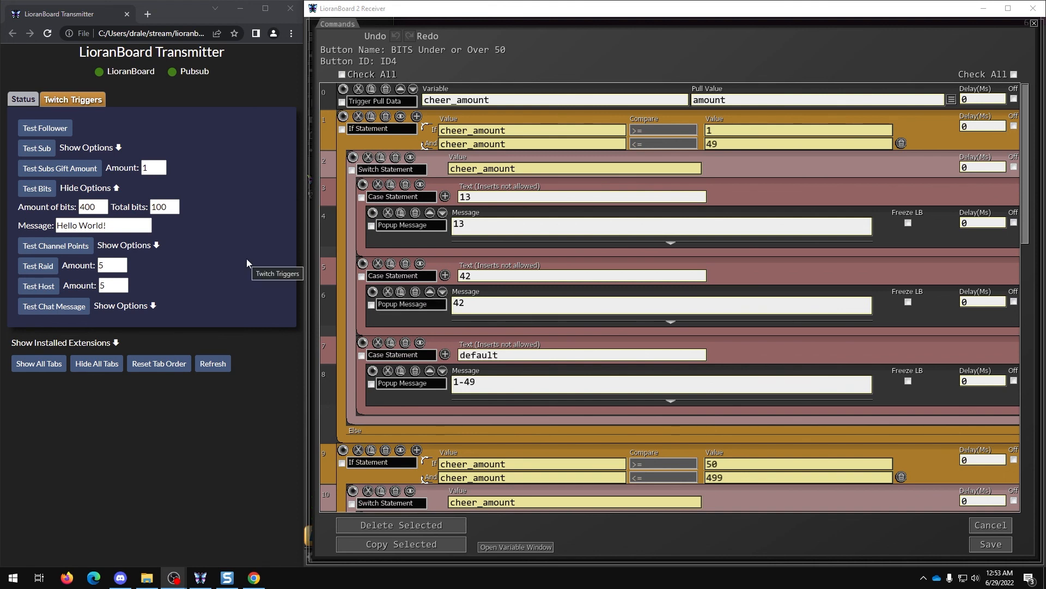
- In LioranBoard Transmitter, send a test cheer of 30 bits and dismiss the resulting popup message
{"action": "left_click", "coordinate": [103, 210]}
{"action": "left_click_drag", "start_coordinate": [97, 207], "coordinate": [79, 207]}
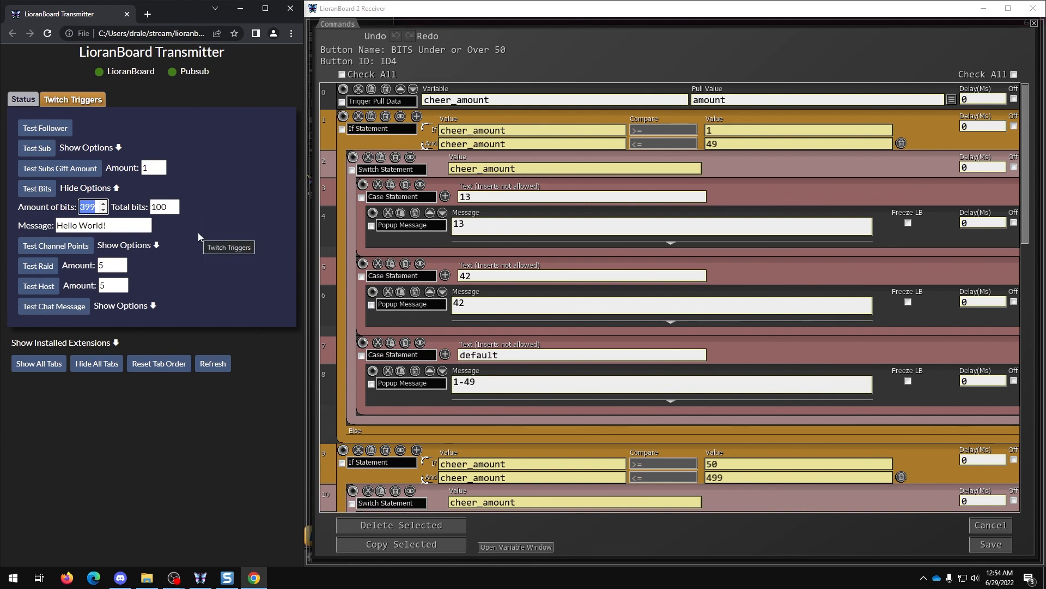
{"action": "type", "text": "30"}
{"action": "left_click", "coordinate": [44, 189]}
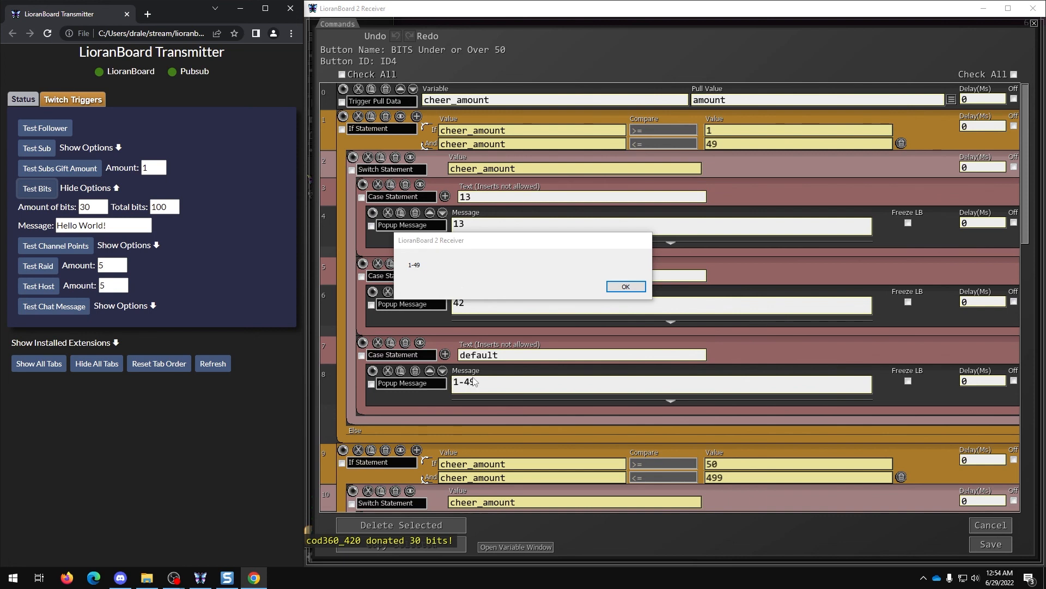
{"action": "left_click", "coordinate": [634, 287]}
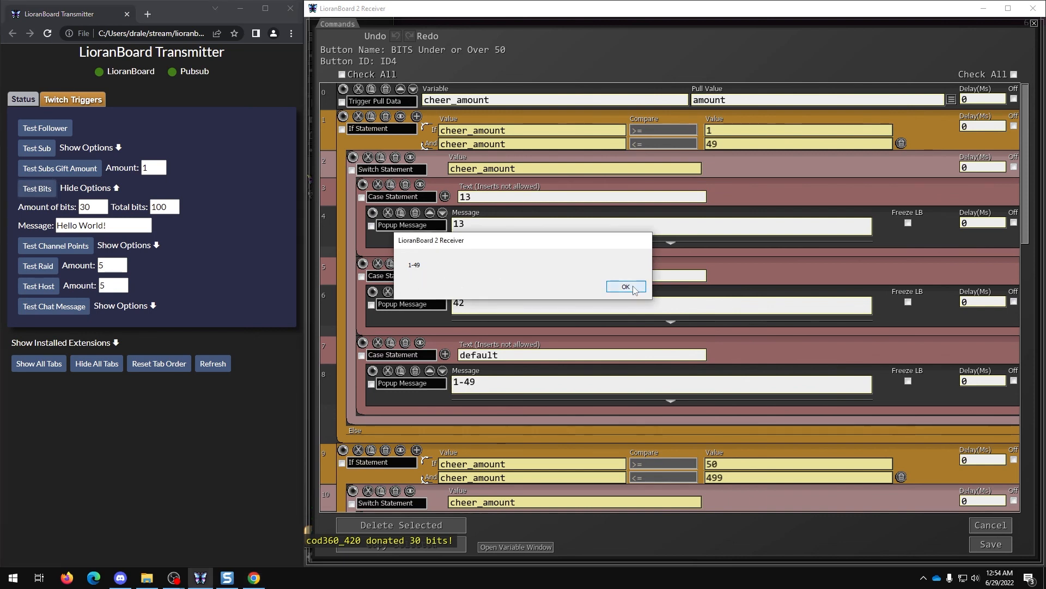
{"action": "left_click", "coordinate": [625, 287]}
- Send a test cheer of 42 bits to check the special case, and dismiss its popup message
{"action": "double_click", "coordinate": [85, 207]}
{"action": "type", "text": "42"}
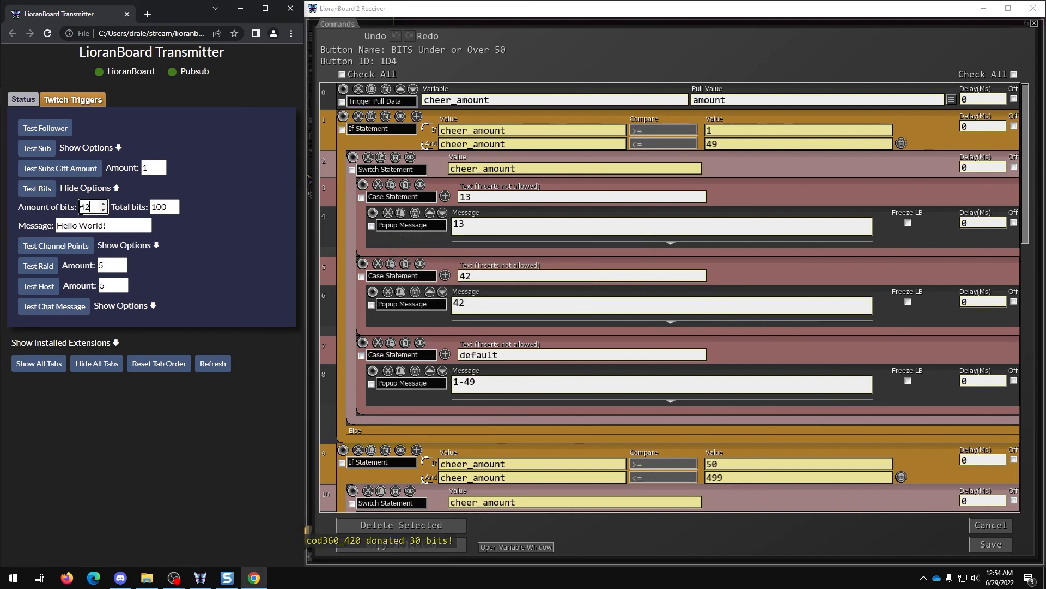
{"action": "left_click", "coordinate": [38, 188]}
{"action": "left_click", "coordinate": [590, 251]}
{"action": "left_click_drag", "start_coordinate": [591, 251], "coordinate": [596, 252]}
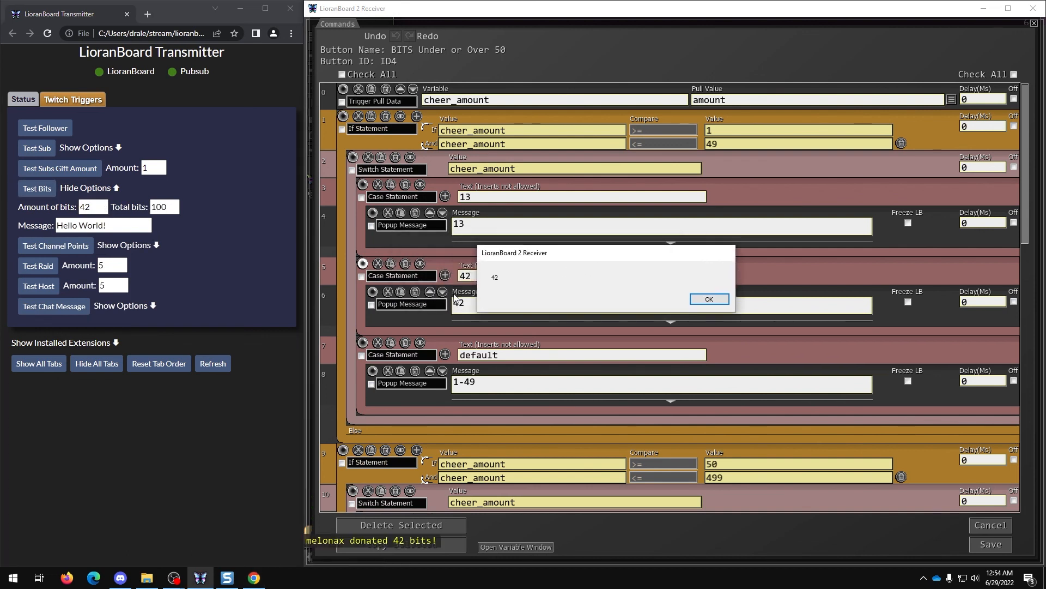
{"action": "left_click", "coordinate": [710, 300]}
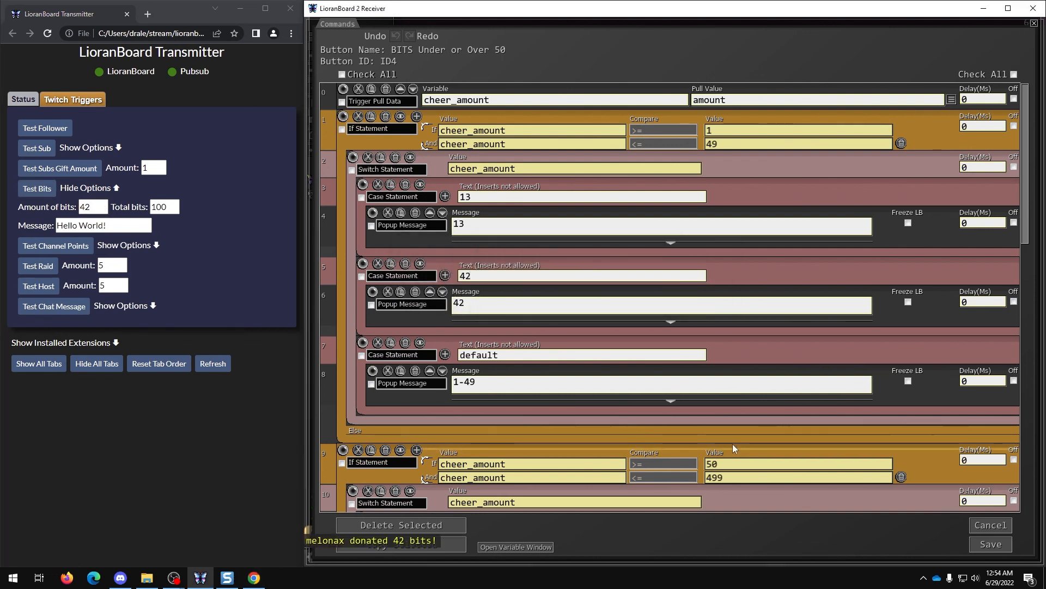